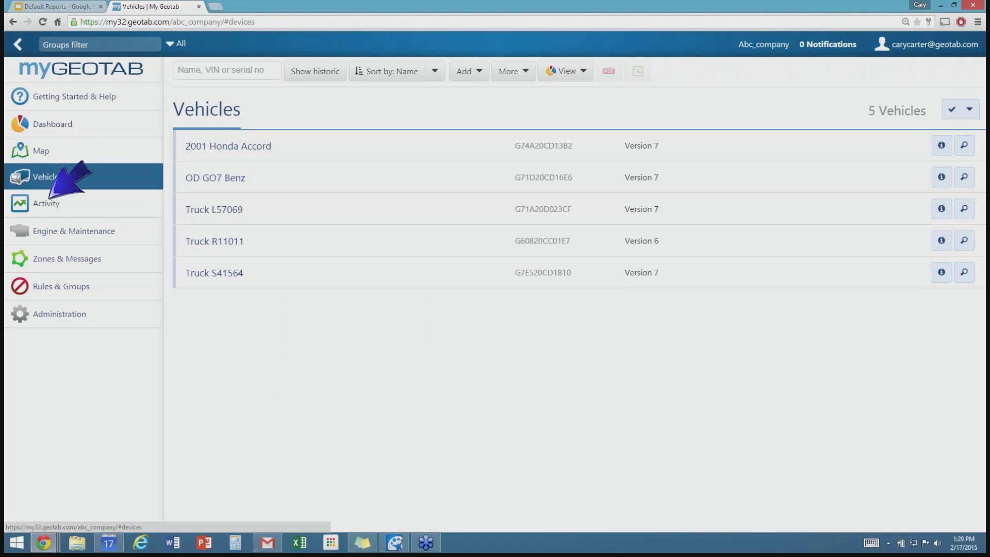
Step: View the HOS Violations Report slide in the Default Reports presentation and return to the MyGeotab vehicles page
{"action": "left_click", "coordinate": [58, 7]}
{"action": "left_click", "coordinate": [75, 427]}
{"action": "left_click", "coordinate": [75, 143]}
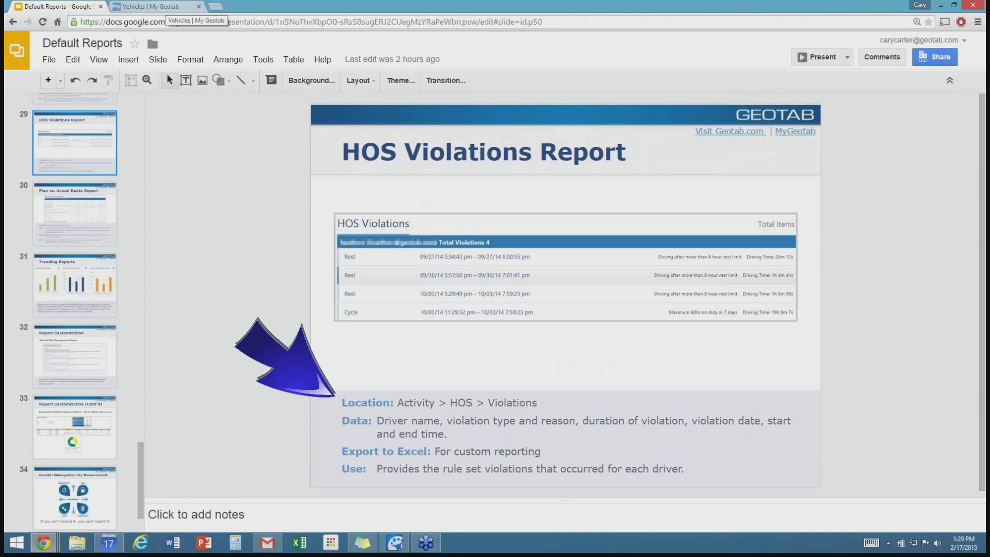
{"action": "left_click", "coordinate": [160, 7]}
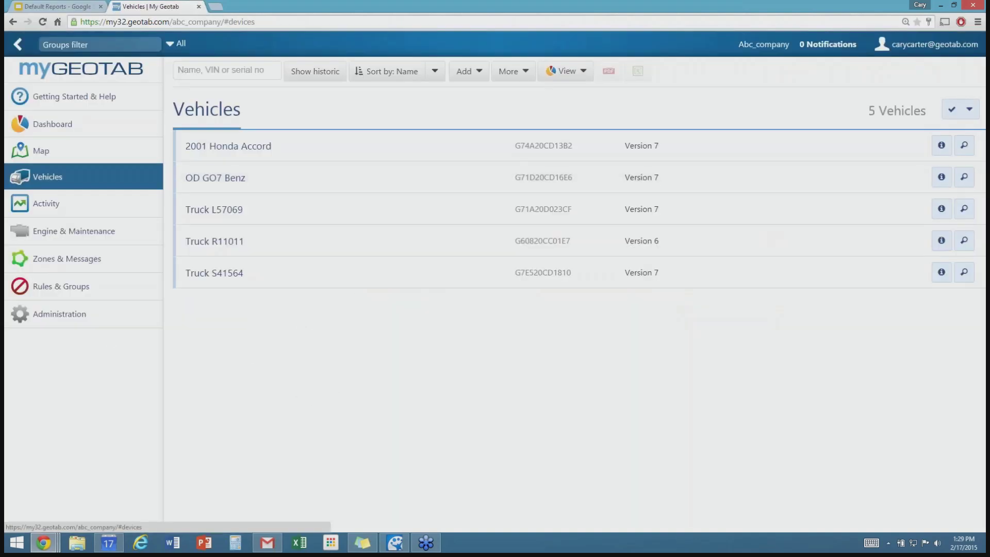
Step: Display the vehicles as the Advanced report and export it to Excel, saving Advanced Device Report 17022015_133004.xlsm on the Desktop
{"action": "left_click", "coordinate": [565, 71]}
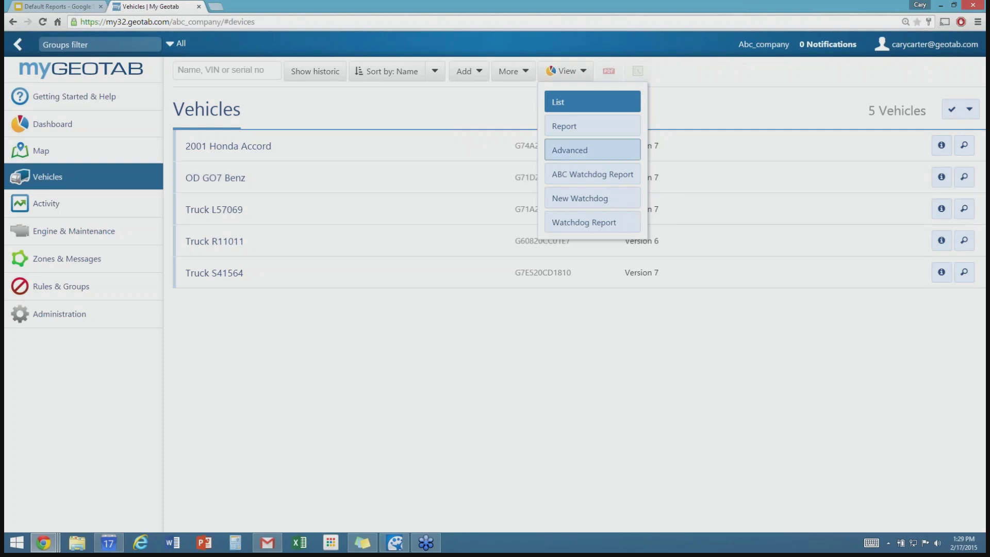
{"action": "left_click", "coordinate": [592, 149]}
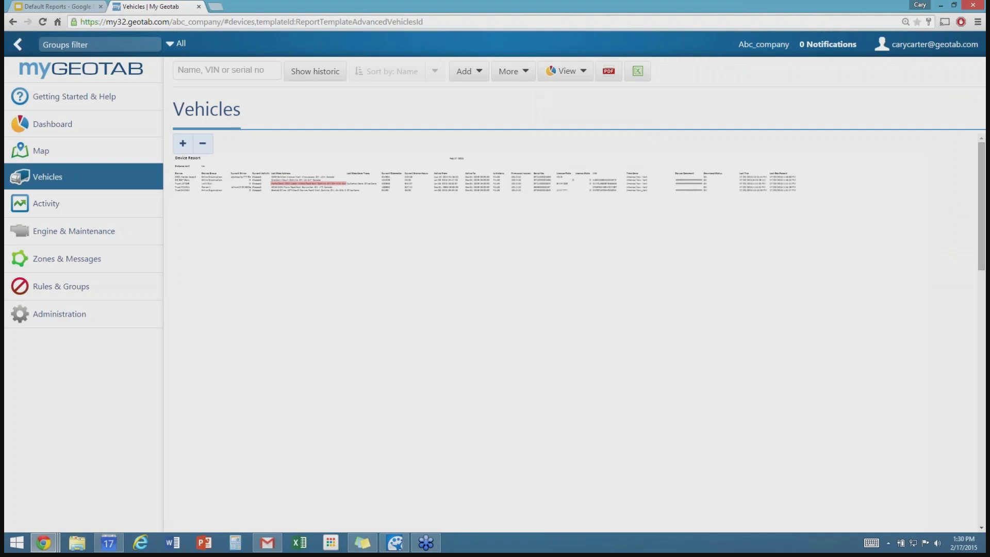
{"action": "left_click", "coordinate": [638, 71]}
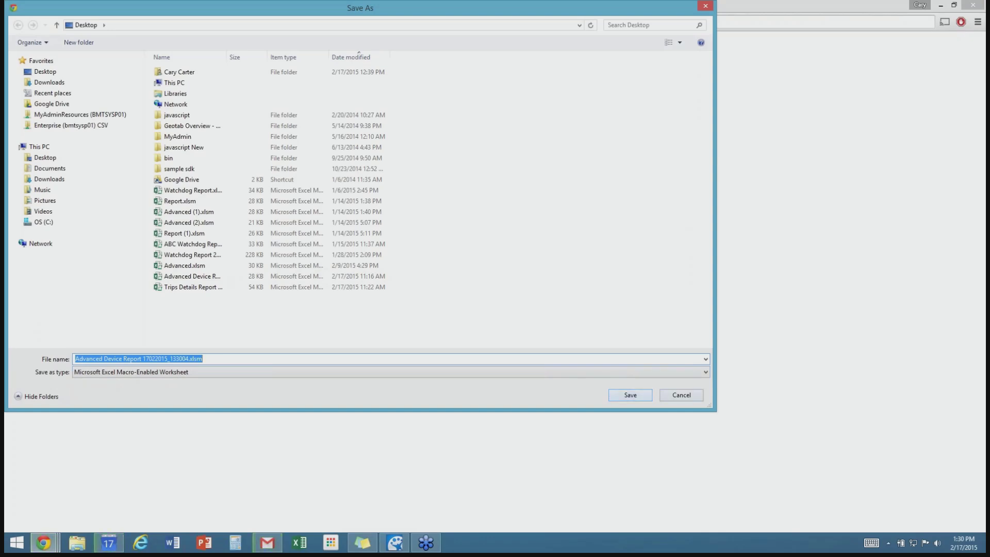
{"action": "left_click", "coordinate": [630, 395]}
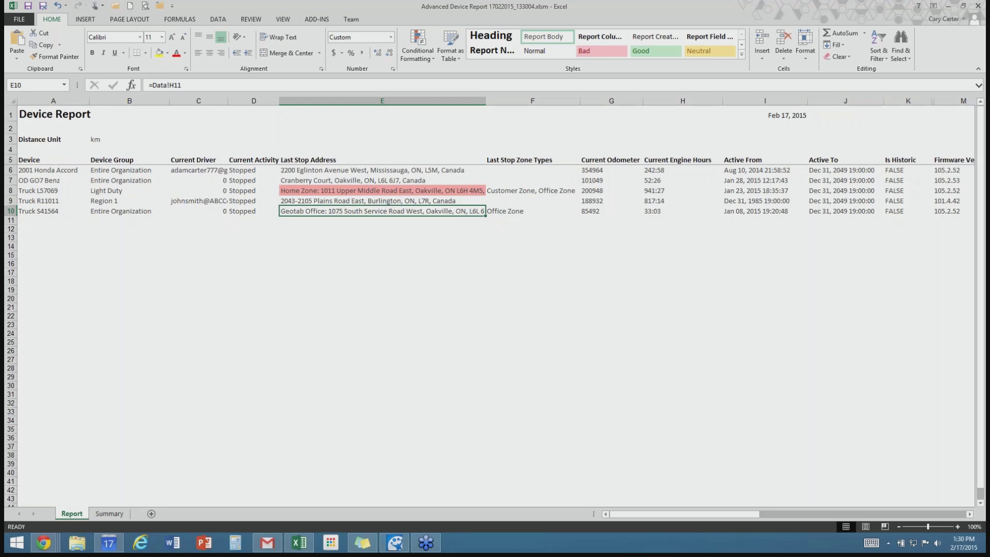
Step: Examine the Report sheet's last stop address, current engine hours, firmware version, serial number, license plate, VIN and time zone columns
{"action": "left_click", "coordinate": [382, 190]}
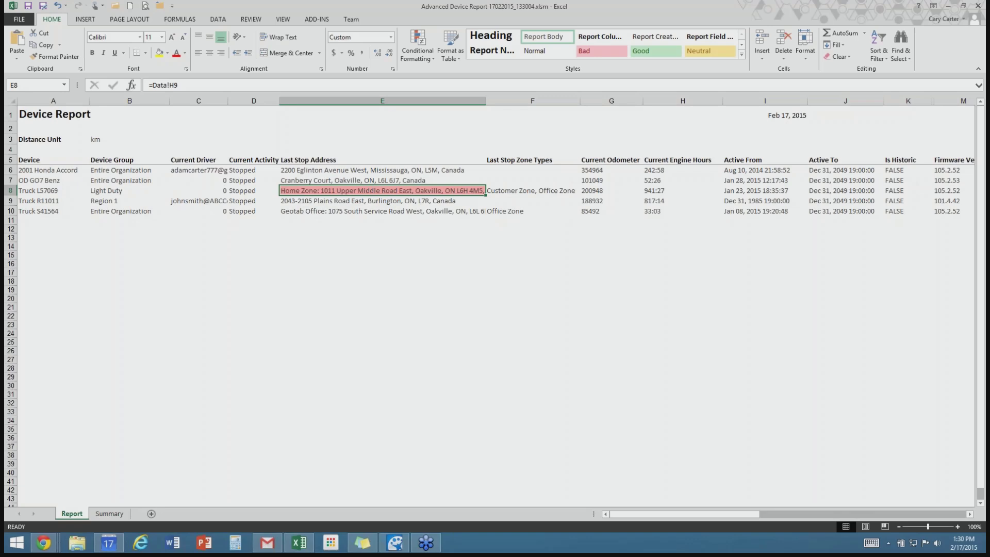
{"action": "left_click_drag", "start_coordinate": [670, 170], "coordinate": [670, 211]}
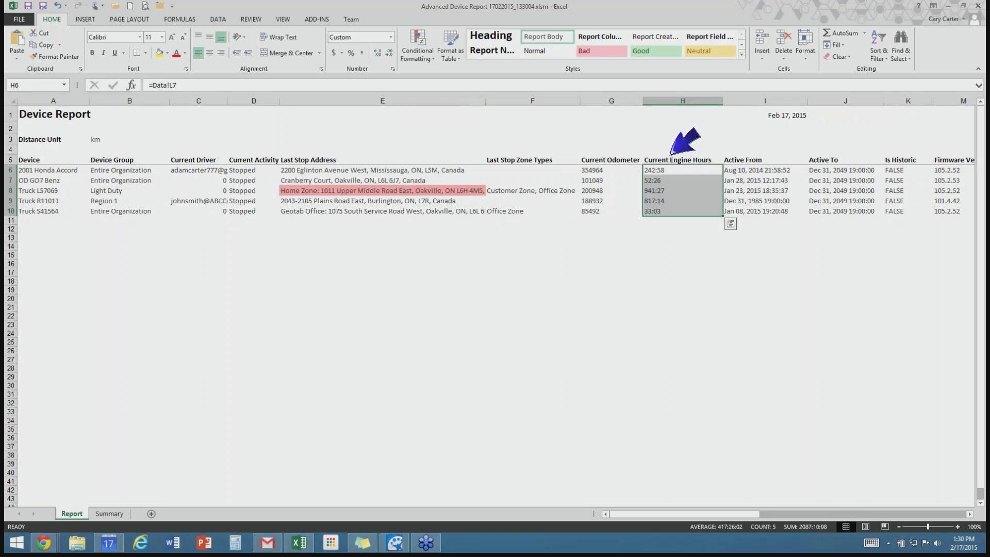
{"action": "left_click_drag", "start_coordinate": [680, 515], "coordinate": [749, 514]}
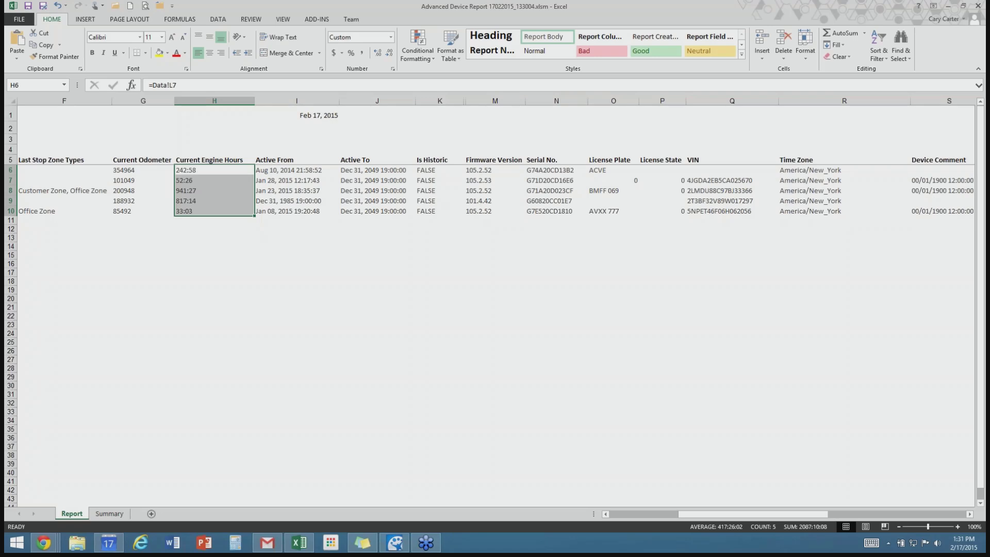
{"action": "left_click_drag", "start_coordinate": [494, 170], "coordinate": [494, 220]}
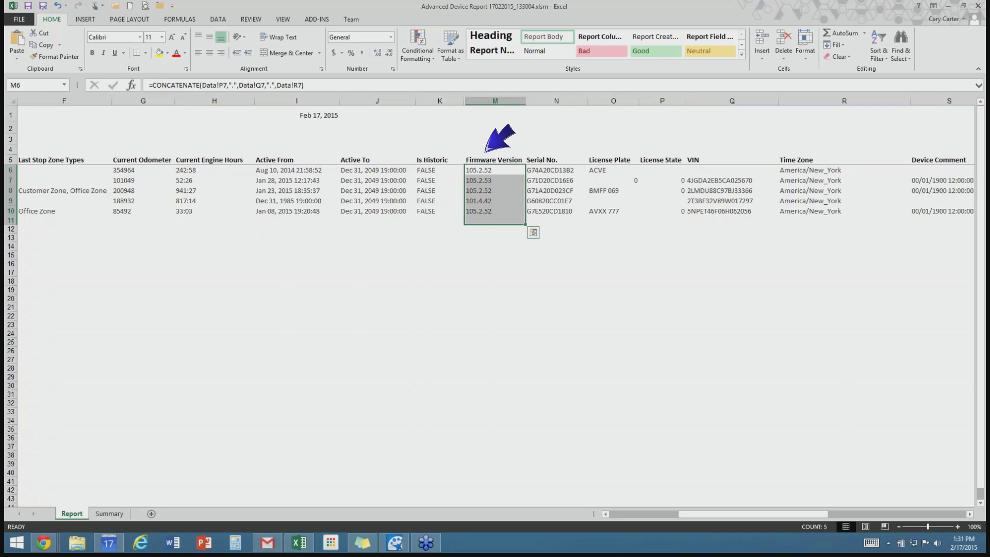
{"action": "left_click_drag", "start_coordinate": [550, 169], "coordinate": [550, 211]}
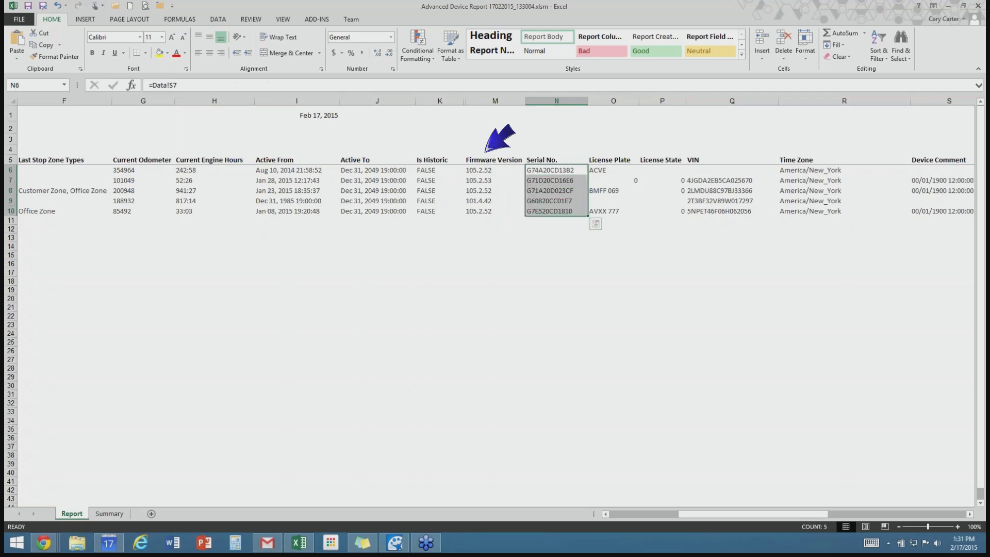
{"action": "left_click_drag", "start_coordinate": [613, 170], "coordinate": [614, 211]}
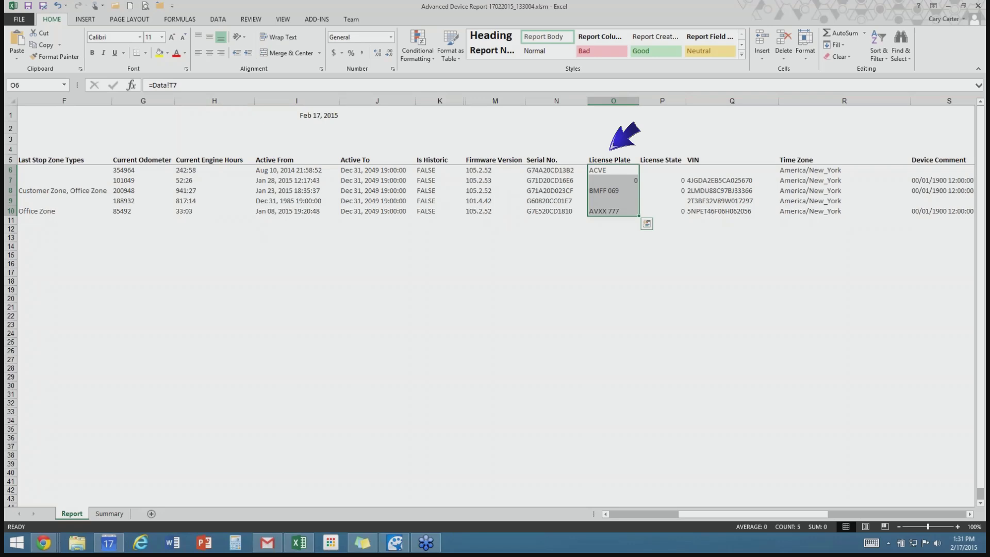
{"action": "left_click_drag", "start_coordinate": [731, 170], "coordinate": [732, 211]}
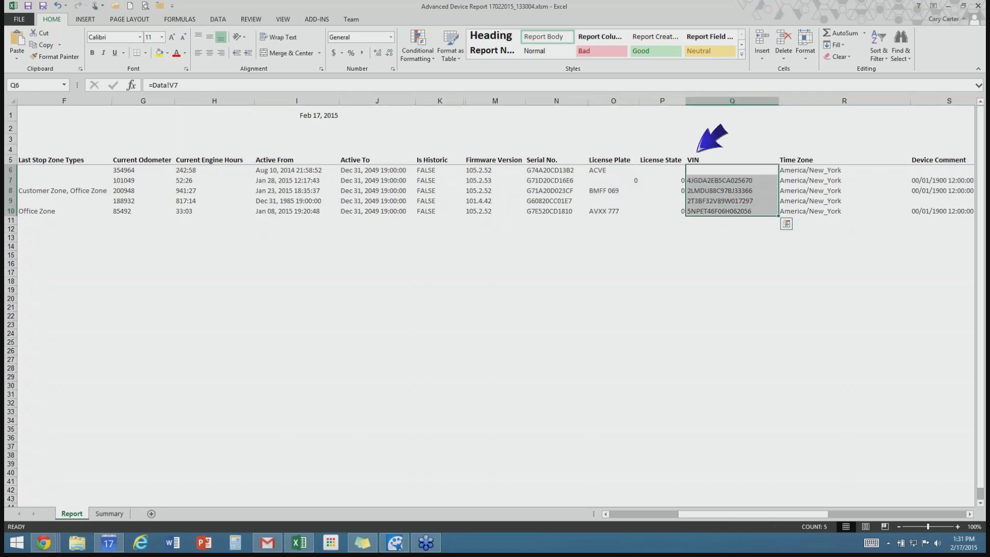
{"action": "left_click_drag", "start_coordinate": [844, 170], "coordinate": [844, 211]}
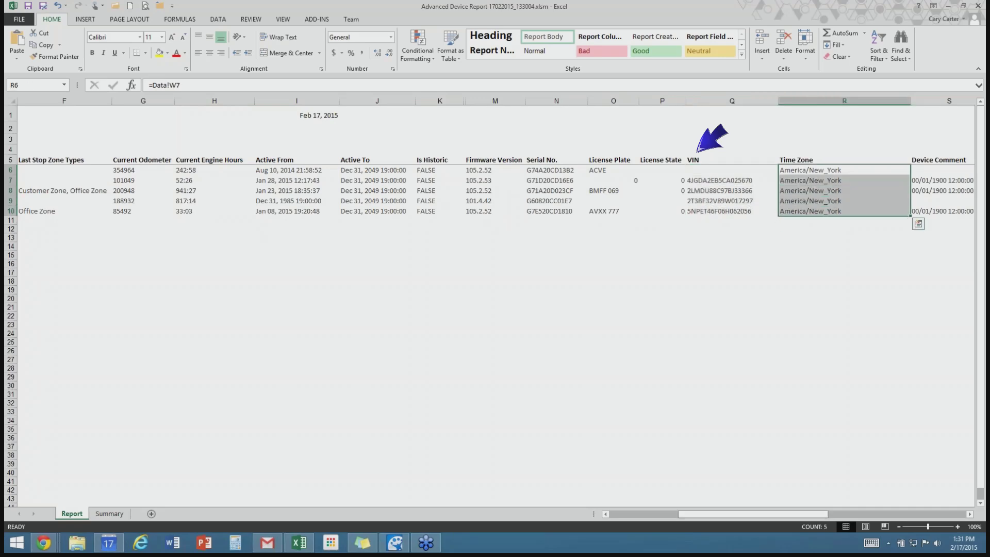
{"action": "left_click_drag", "start_coordinate": [752, 514], "coordinate": [683, 514]}
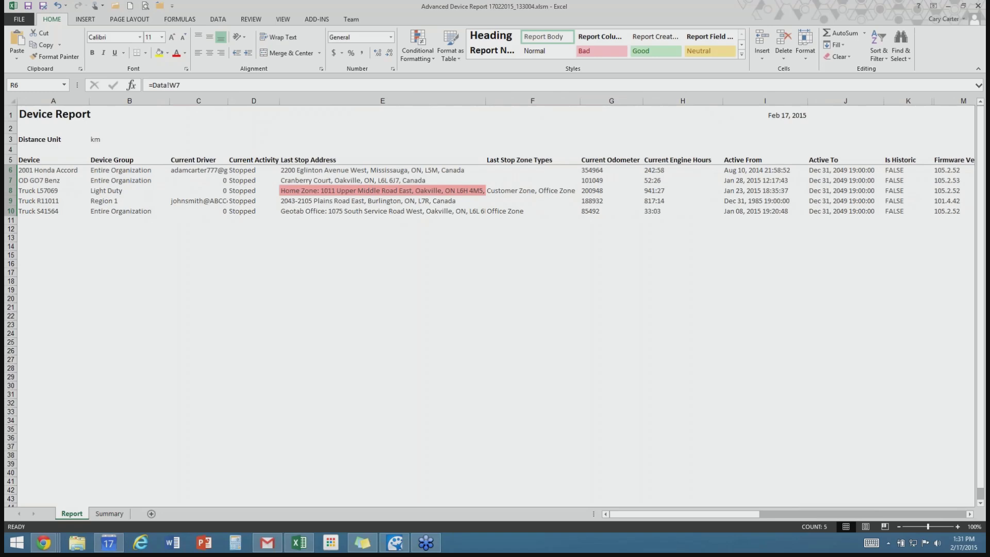
Step: Unhide the Data sheet in the device report workbook
{"action": "right_click", "coordinate": [74, 513]}
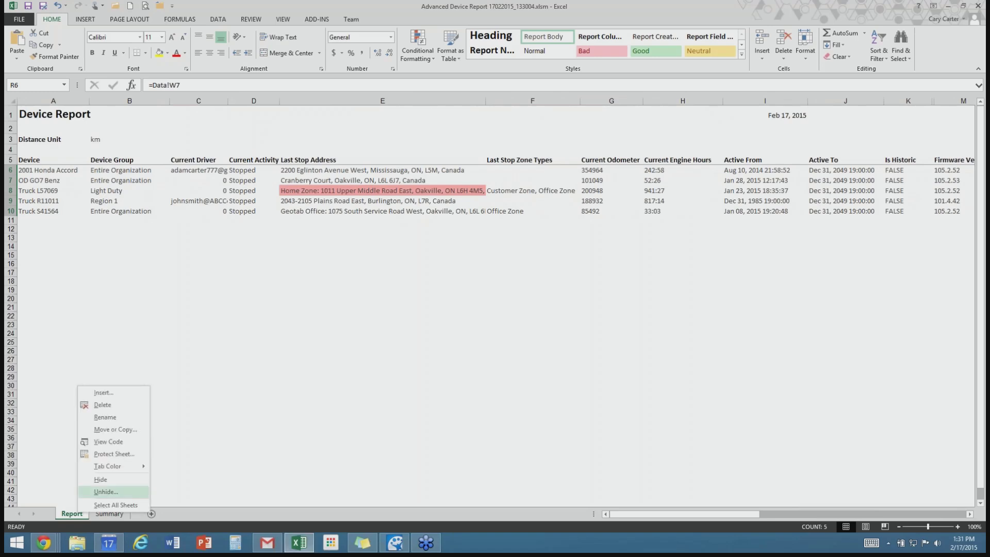
{"action": "left_click", "coordinate": [106, 492]}
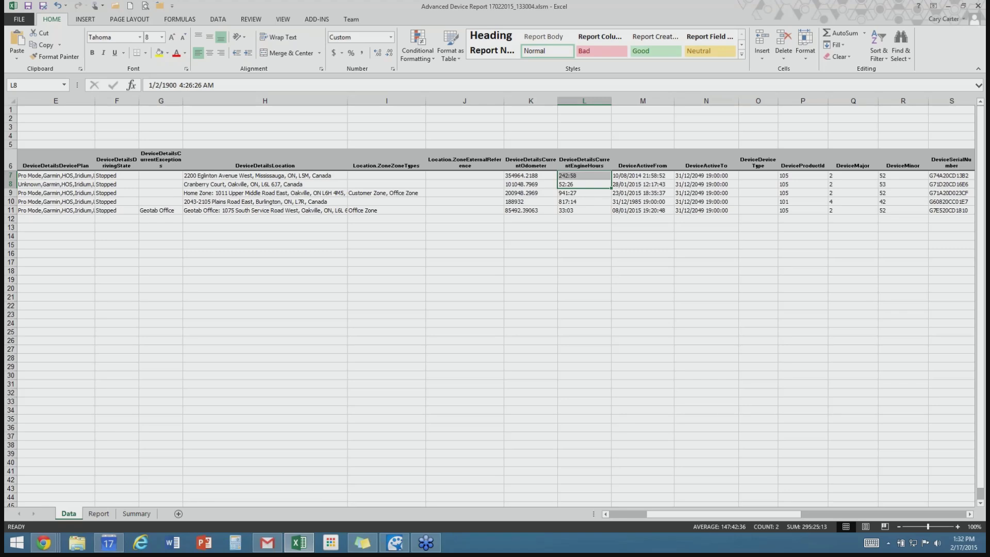
Step: Examine the Data sheet's device ID, device group, device plan and remaining device detail columns, and close the workbook
{"action": "left_click_drag", "start_coordinate": [56, 175], "coordinate": [56, 218]}
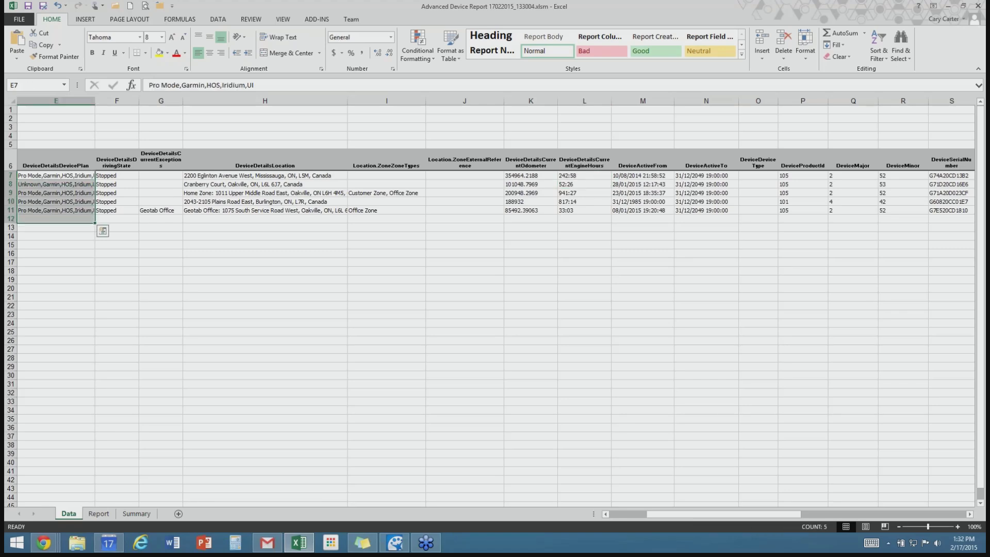
{"action": "scroll", "coordinate": [495, 309], "scroll_direction": "left", "scroll_amount": 4}
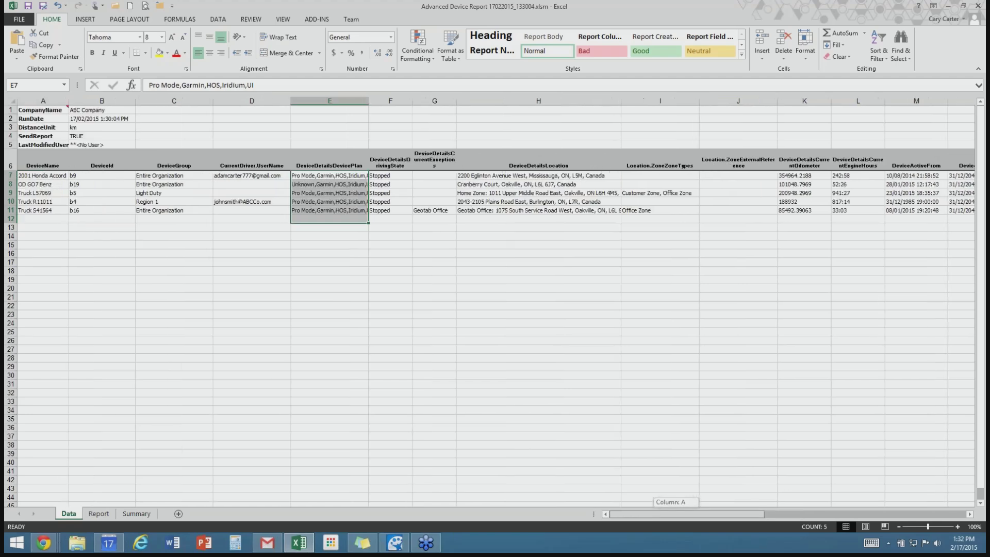
{"action": "left_click_drag", "start_coordinate": [101, 175], "coordinate": [102, 219]}
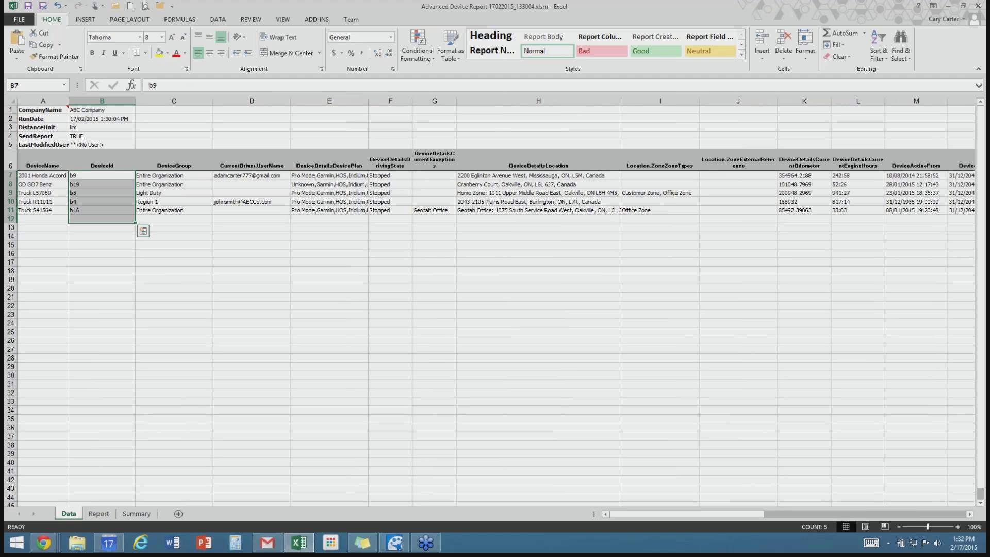
{"action": "left_click_drag", "start_coordinate": [174, 176], "coordinate": [174, 218]}
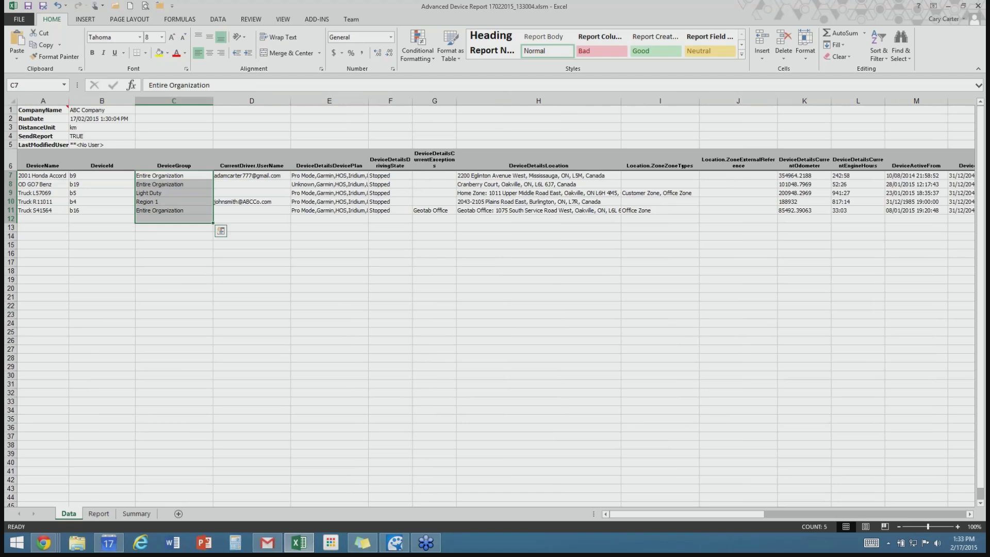
{"action": "left_click_drag", "start_coordinate": [329, 176], "coordinate": [329, 236]}
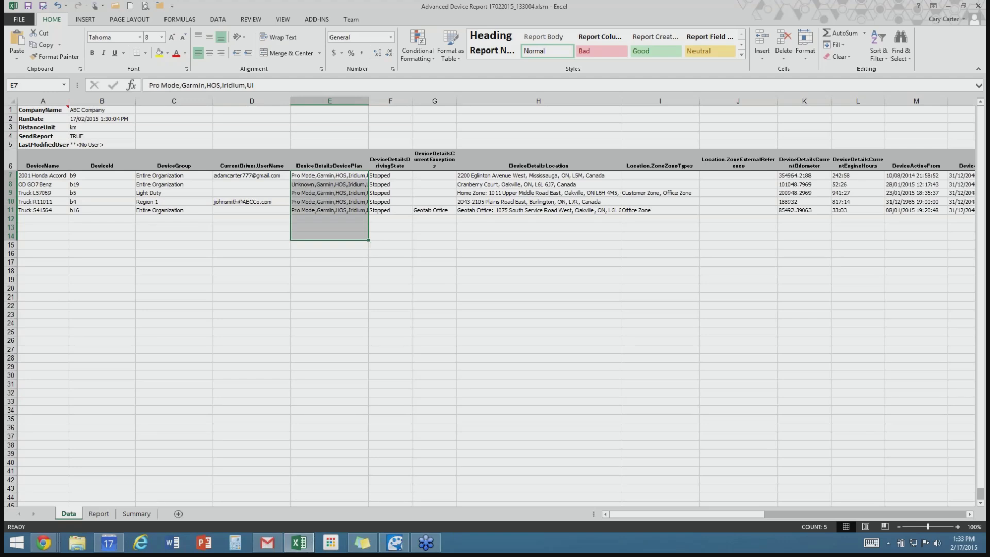
{"action": "left_click_drag", "start_coordinate": [722, 514], "coordinate": [830, 514]}
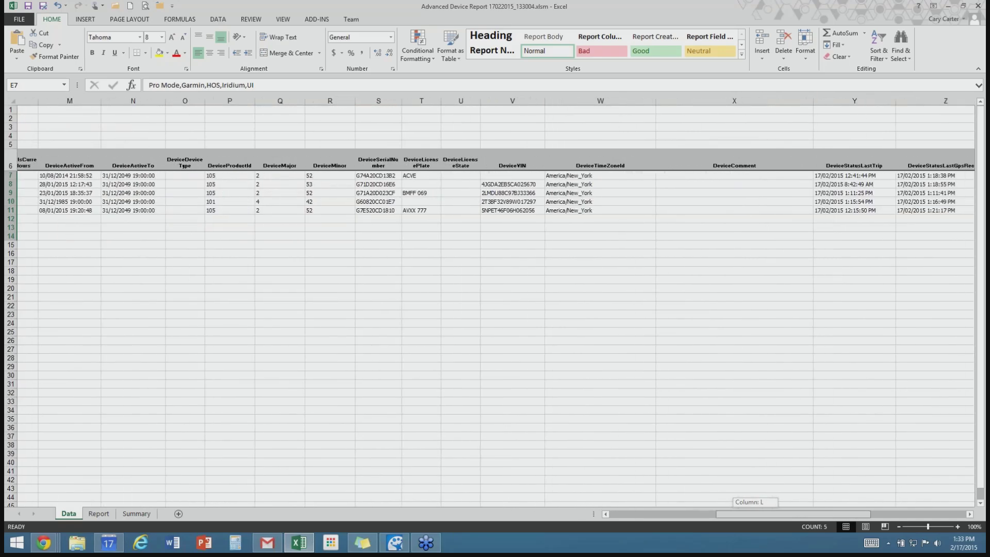
{"action": "left_click_drag", "start_coordinate": [829, 514], "coordinate": [924, 514]}
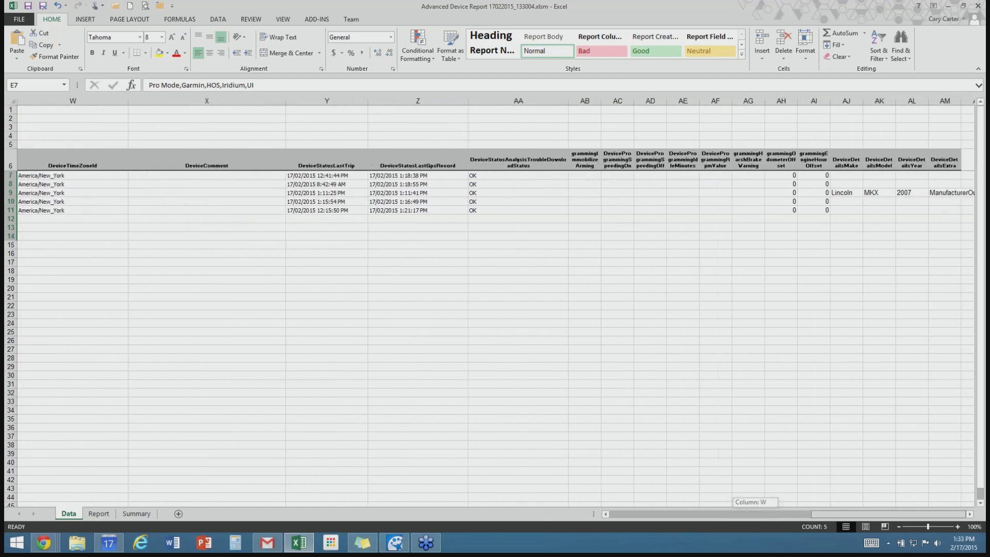
{"action": "left_click_drag", "start_coordinate": [924, 514], "coordinate": [721, 514]}
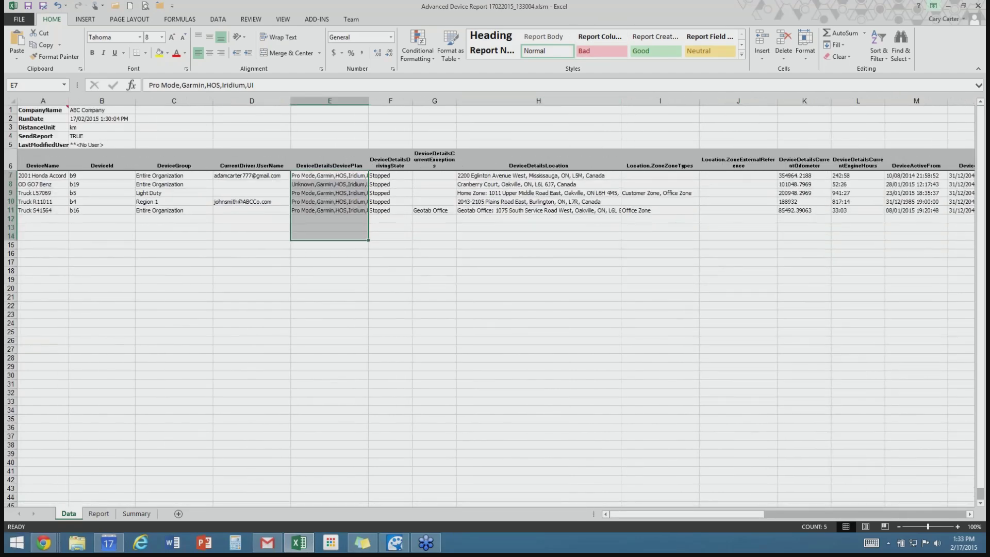
{"action": "left_click", "coordinate": [978, 6]}
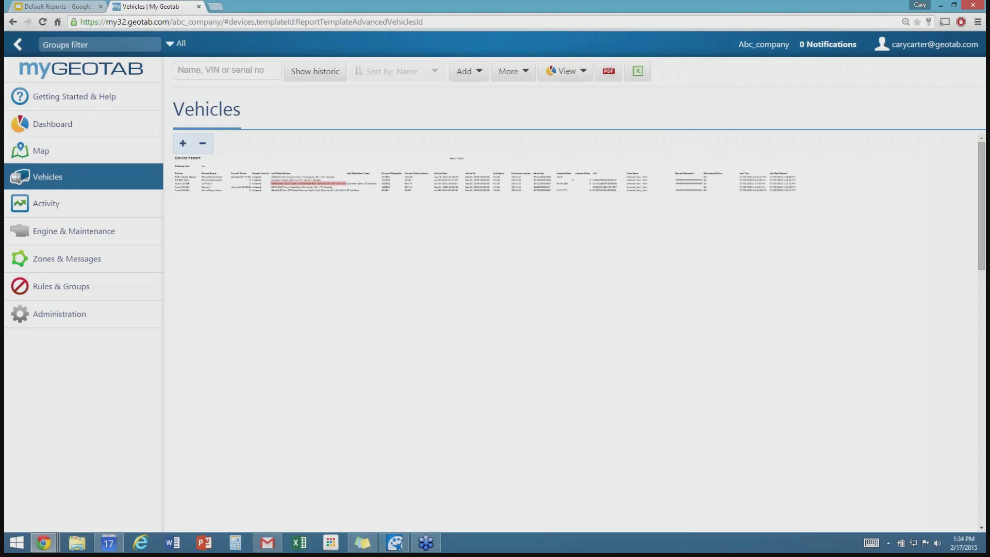
Step: Open the trips history from the map and show the trips of Truck S41564
{"action": "left_click", "coordinate": [41, 150]}
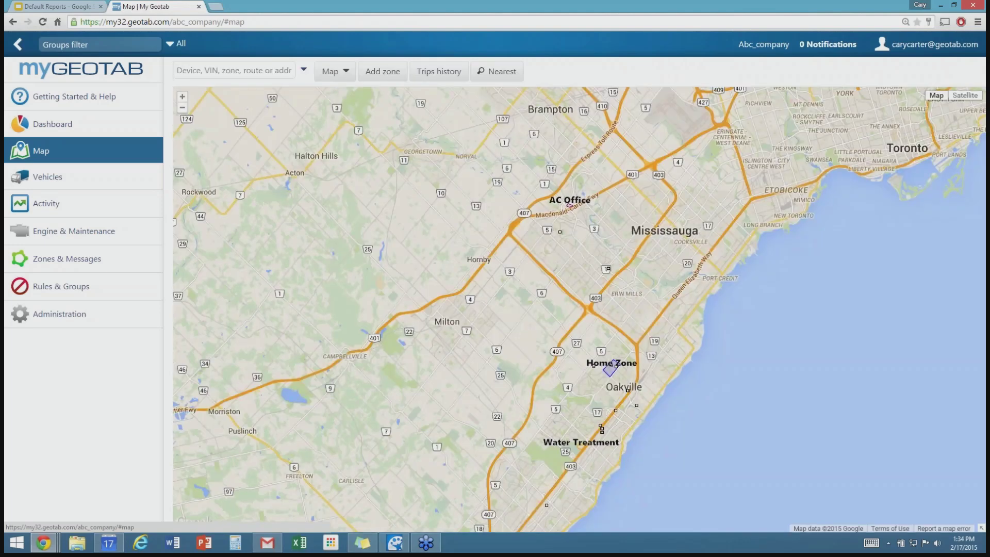
{"action": "left_click", "coordinate": [439, 71]}
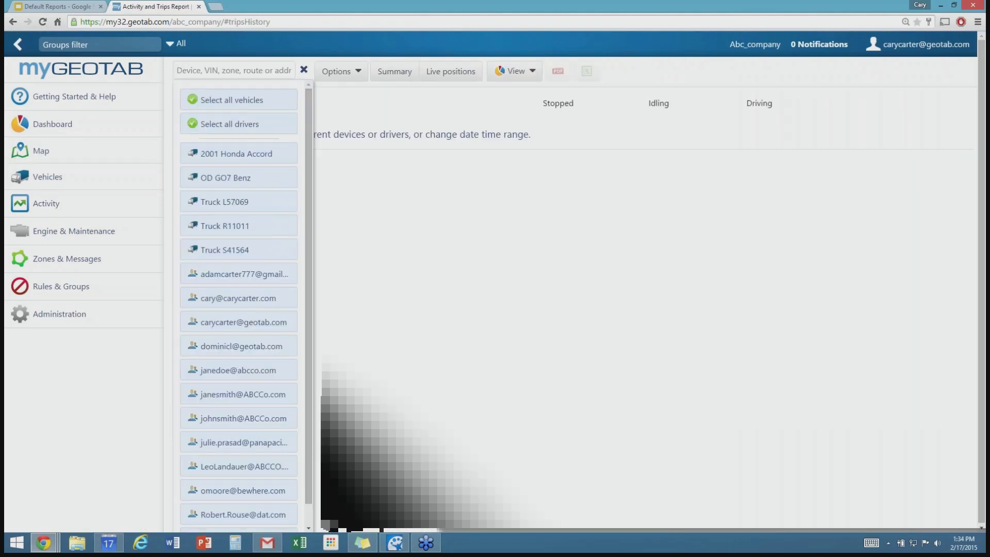
{"action": "left_click", "coordinate": [237, 250]}
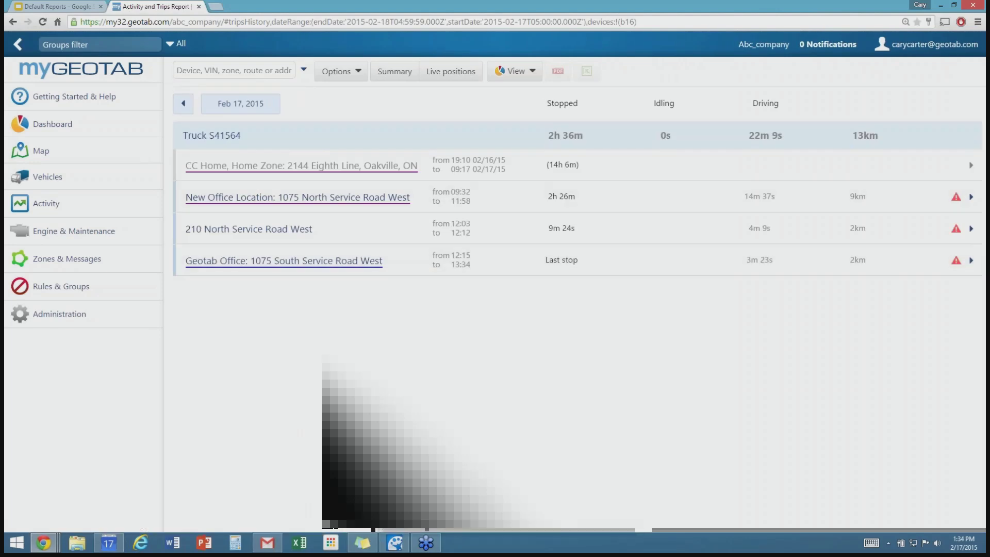
Step: Switch the trips history to the standard Report view and export it to Excel as Trips Details Report 17022015_133458.xlsm on the Desktop
{"action": "left_click", "coordinate": [516, 71]}
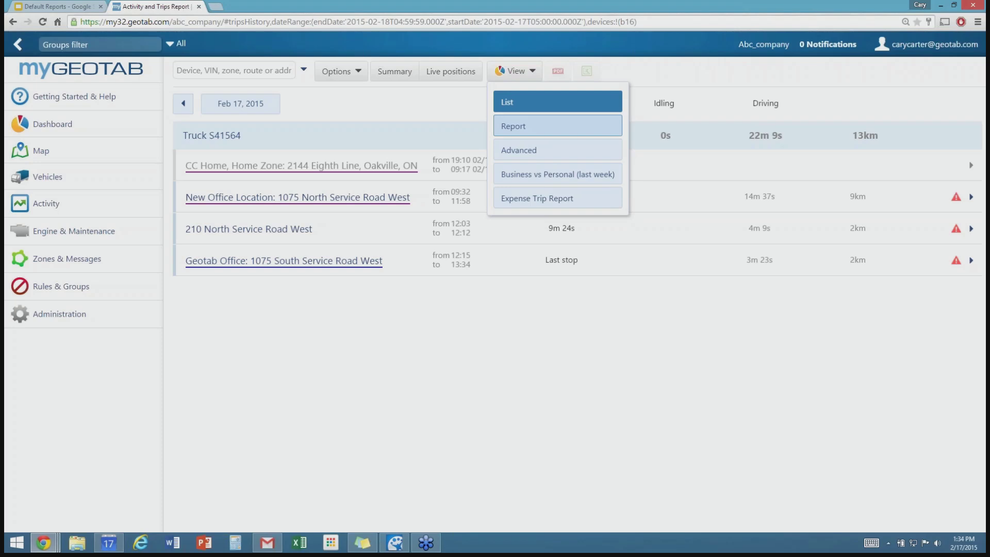
{"action": "left_click", "coordinate": [558, 126]}
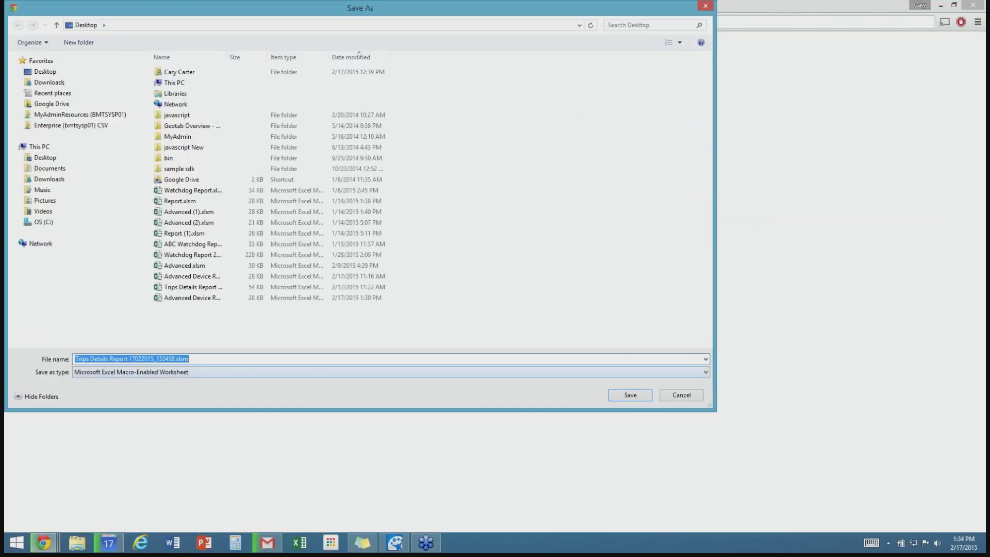
{"action": "key", "text": "Return"}
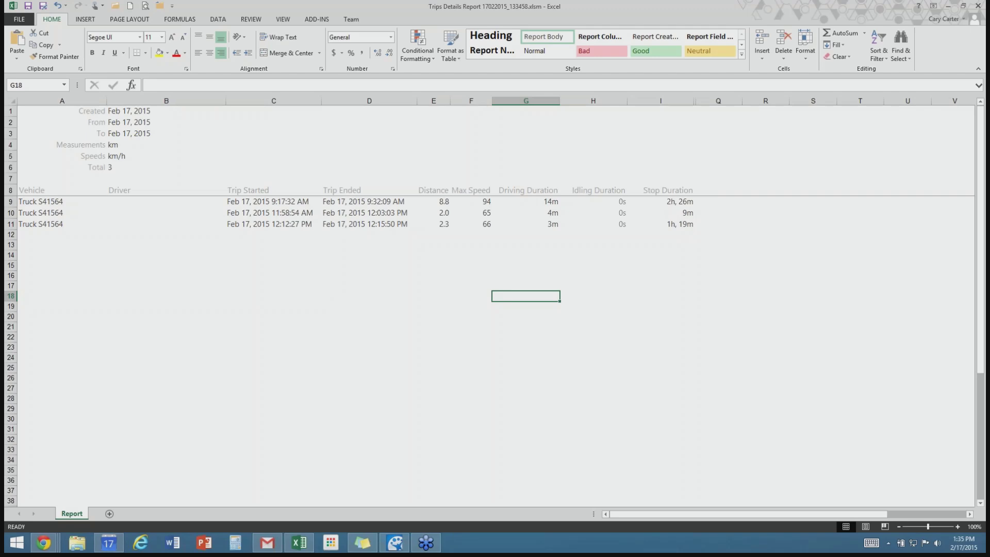
Step: Unhide the Data sheet in the trips report workbook and look over its trip detail columns
{"action": "right_click", "coordinate": [72, 513]}
{"action": "left_click", "coordinate": [92, 497]}
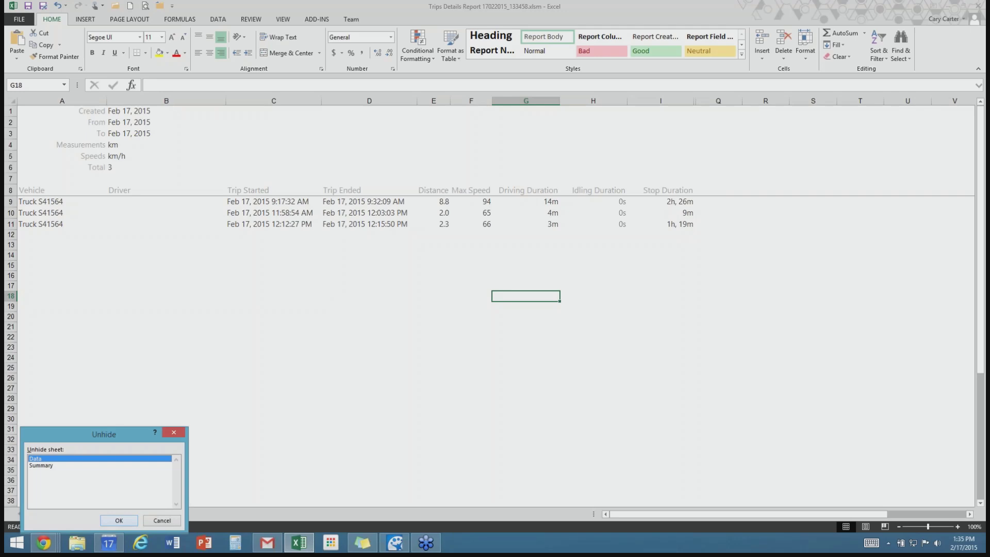
{"action": "key", "text": "Return"}
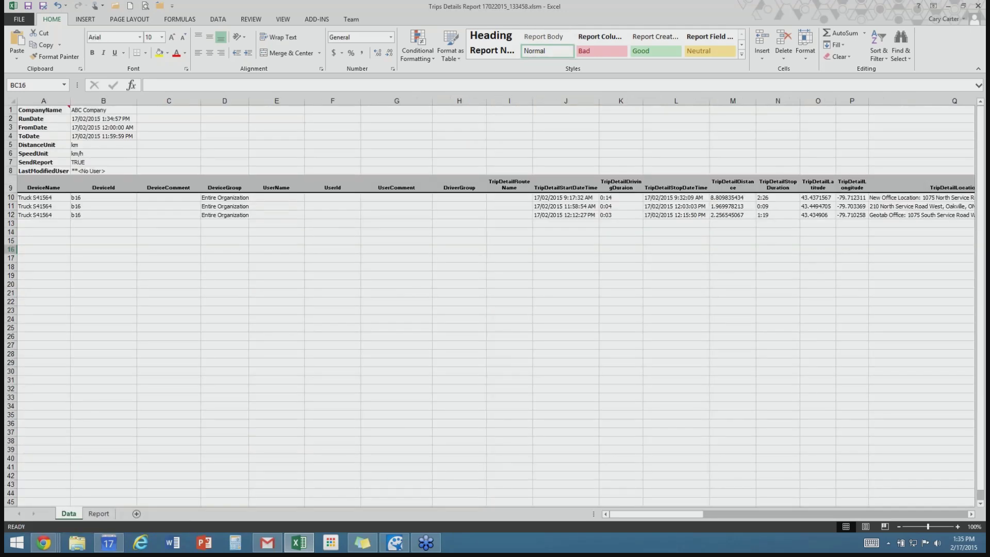
{"action": "left_click_drag", "start_coordinate": [656, 514], "coordinate": [701, 514]}
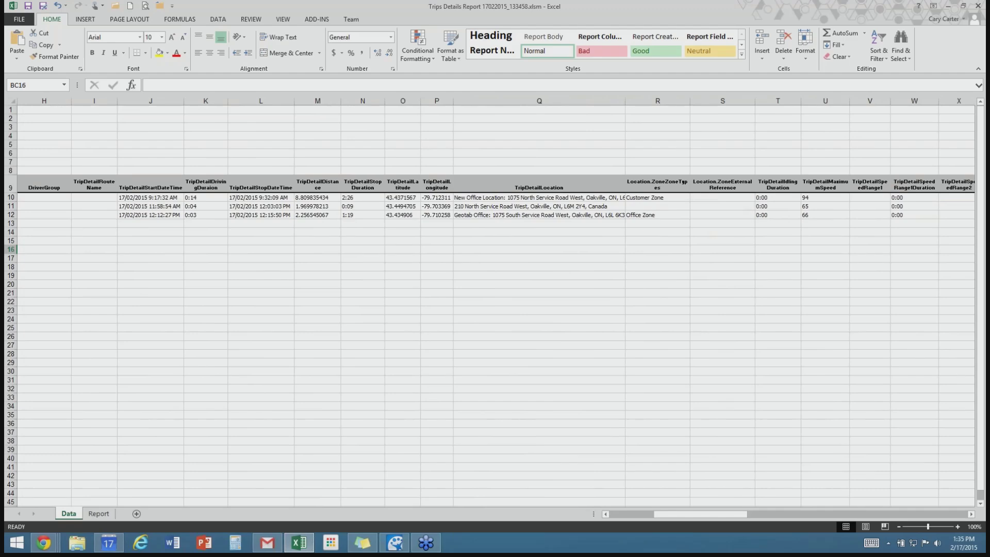
Step: Examine the Data sheet's starting odometer and exception rule columns, then return to the device columns at the start
{"action": "left_click_drag", "start_coordinate": [700, 514], "coordinate": [775, 514]}
{"action": "left_click_drag", "start_coordinate": [644, 198], "coordinate": [645, 215]}
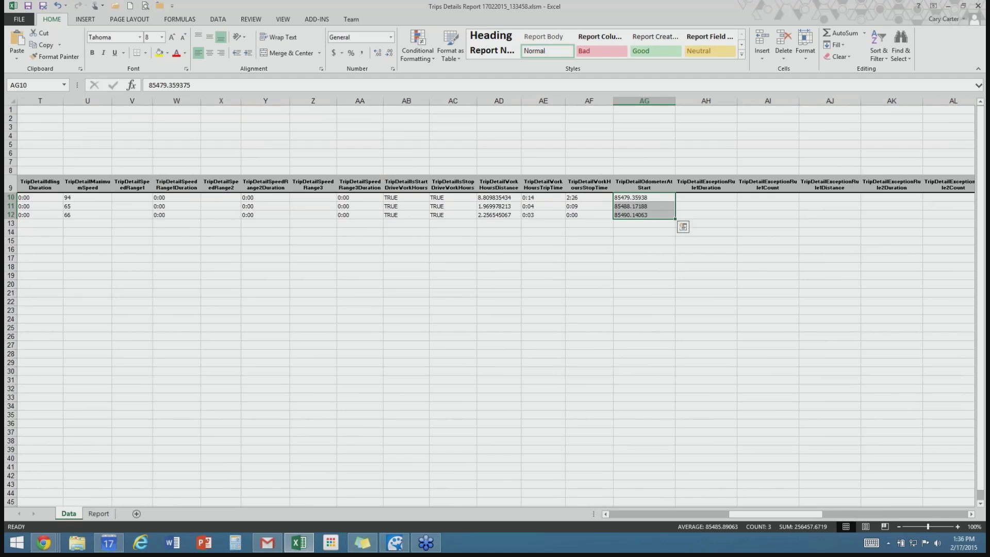
{"action": "left_click", "coordinate": [644, 197]}
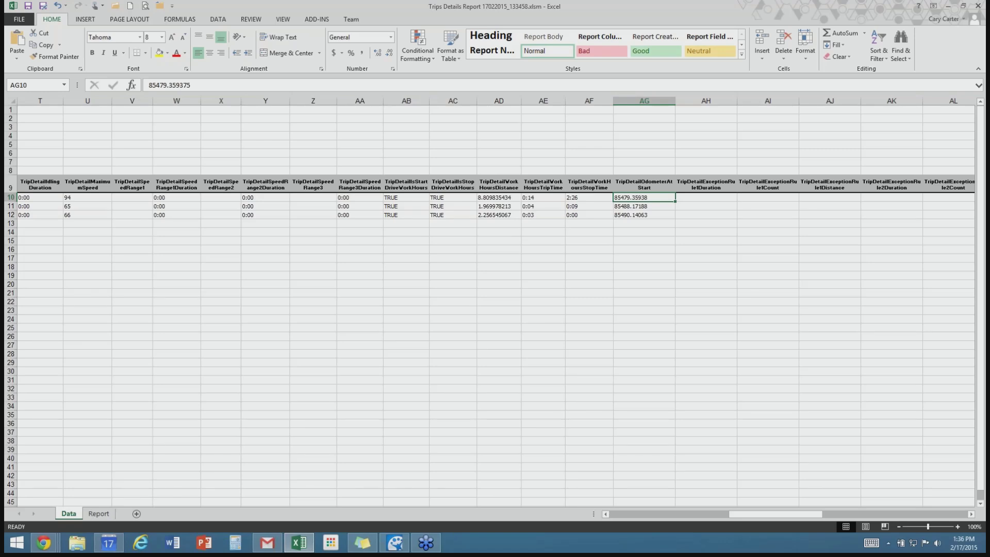
{"action": "left_click_drag", "start_coordinate": [775, 514], "coordinate": [915, 514]}
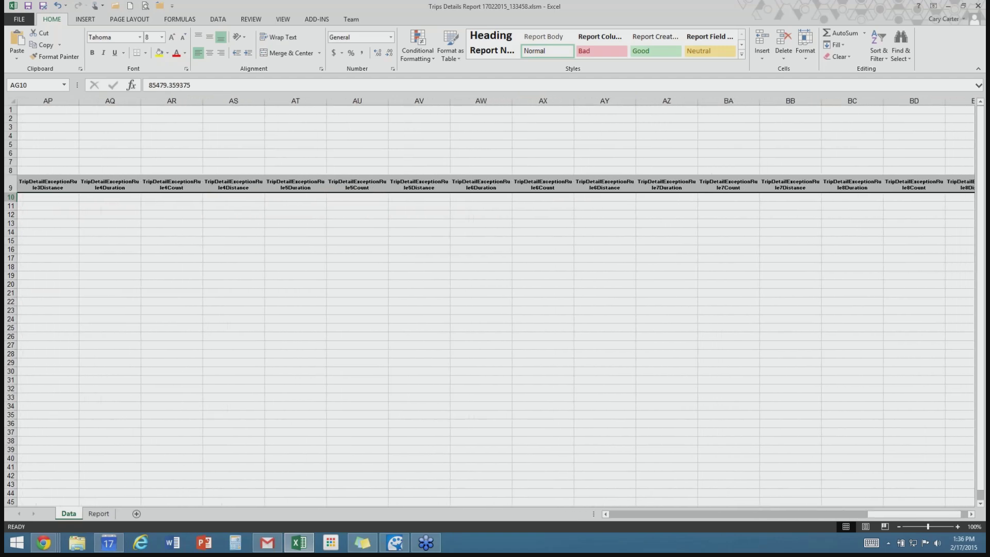
{"action": "left_click_drag", "start_coordinate": [481, 206], "coordinate": [915, 206]}
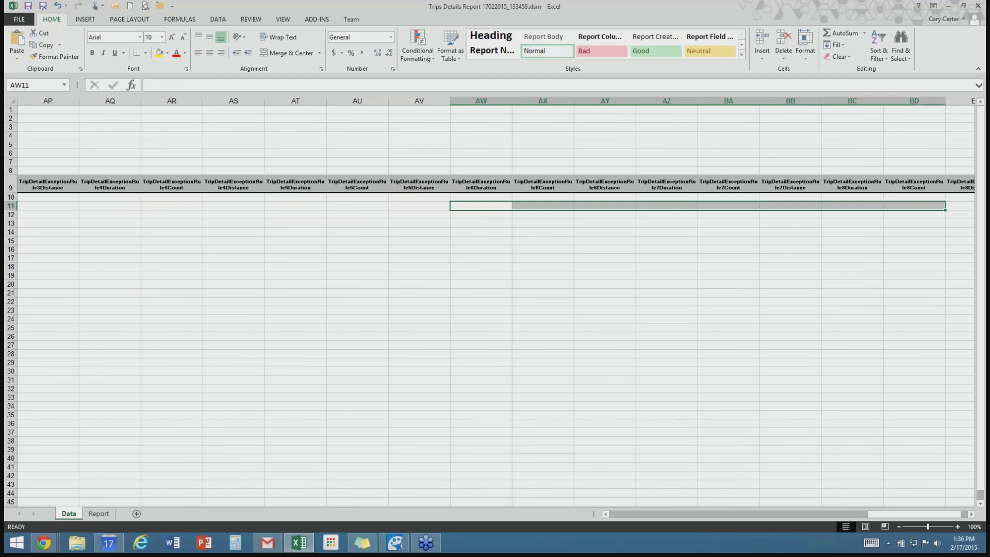
{"action": "left_click_drag", "start_coordinate": [905, 514], "coordinate": [647, 514]}
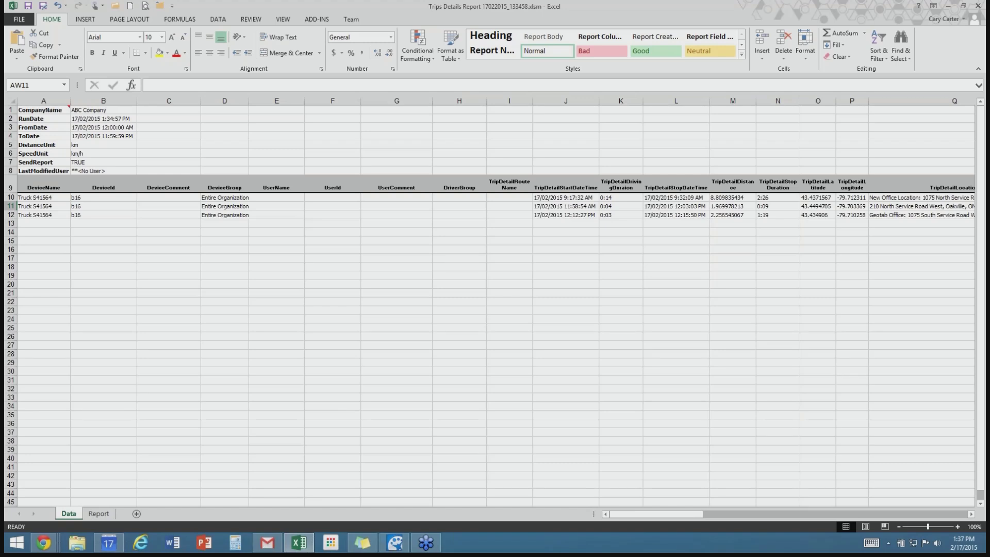
Step: Compare the trip rows on the Report sheet with the Data sheet and close the trips report workbook
{"action": "key", "text": "ctrl+Page_Down"}
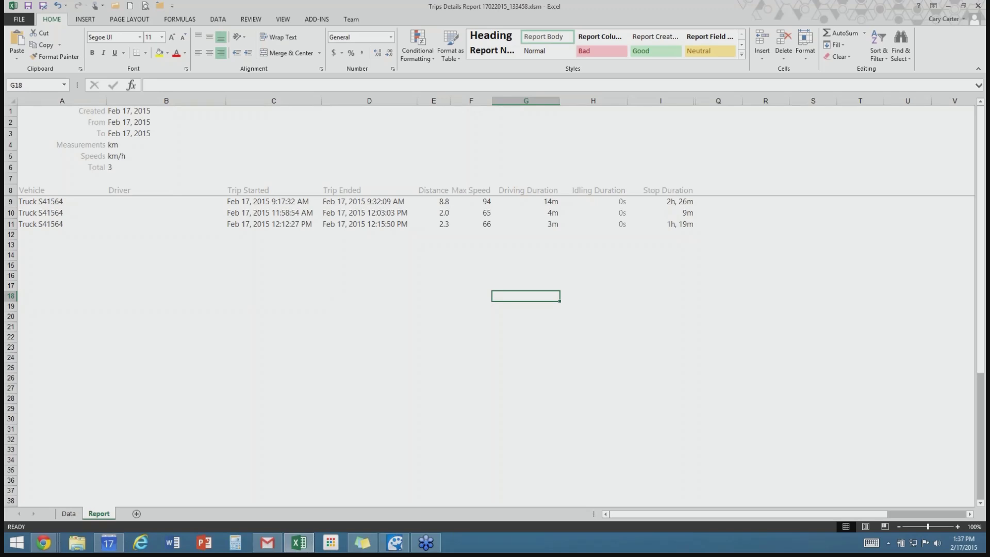
{"action": "left_click_drag", "start_coordinate": [40, 201], "coordinate": [40, 223]}
{"action": "left_click", "coordinate": [166, 347]}
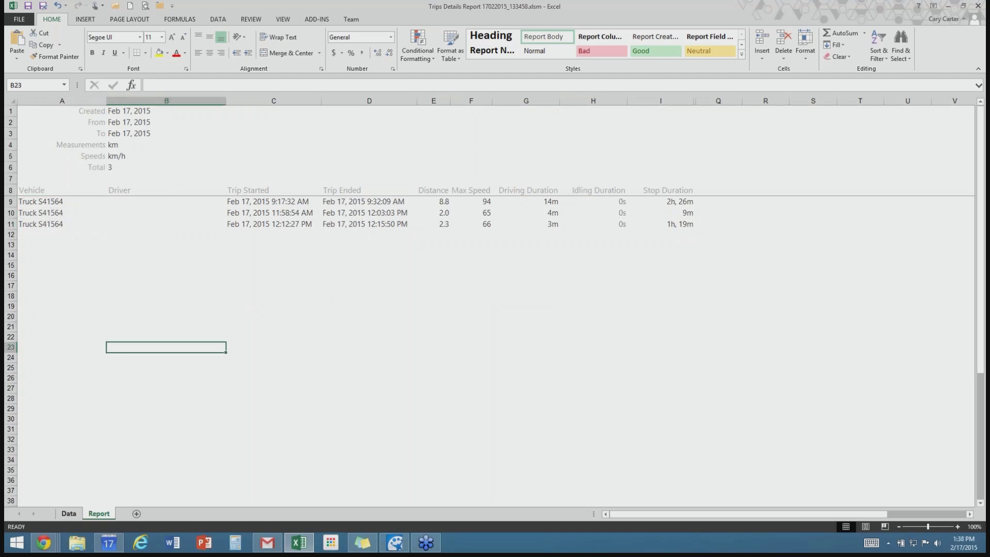
{"action": "key", "text": "ctrl+Page_Up"}
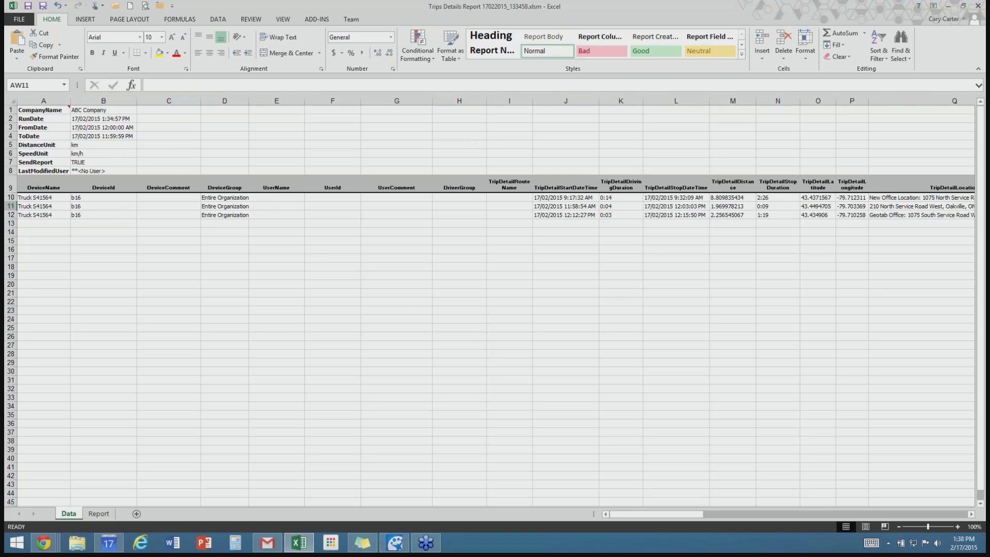
{"action": "key", "text": "ctrl+Page_Down"}
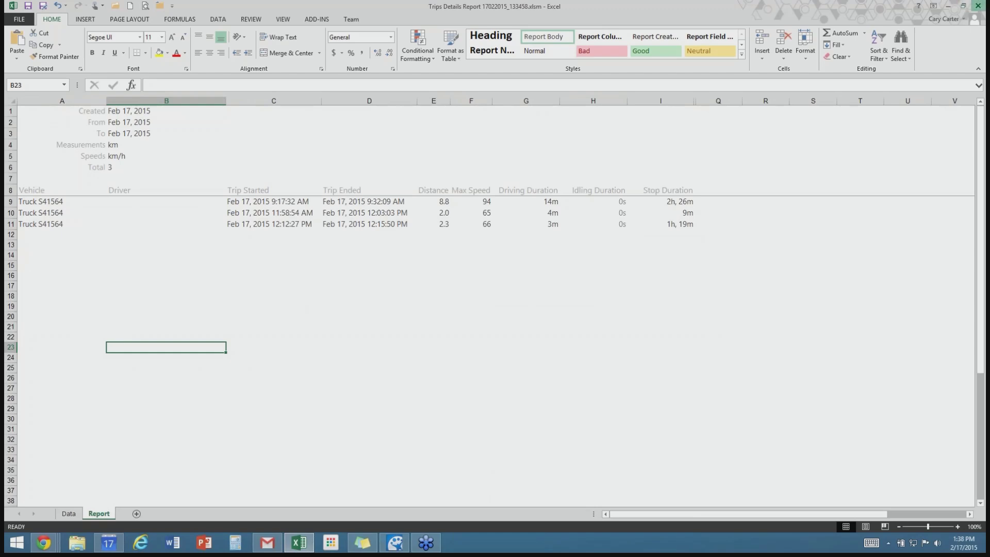
{"action": "left_click", "coordinate": [977, 6]}
{"action": "left_click", "coordinate": [494, 284]}
Step: Open the accidents and log data report under Activity and show today's records for Truck S41564
{"action": "left_click", "coordinate": [46, 203]}
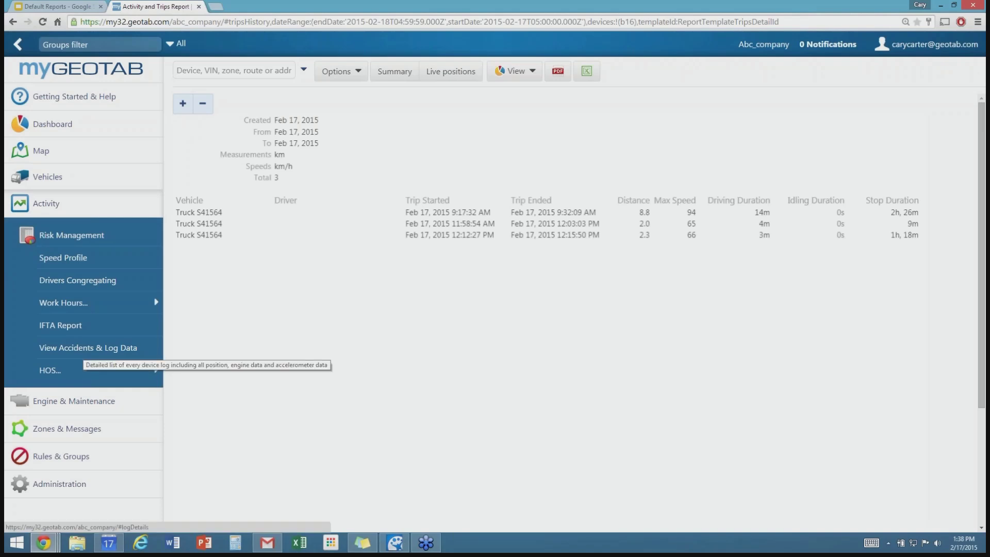
{"action": "left_click", "coordinate": [88, 348]}
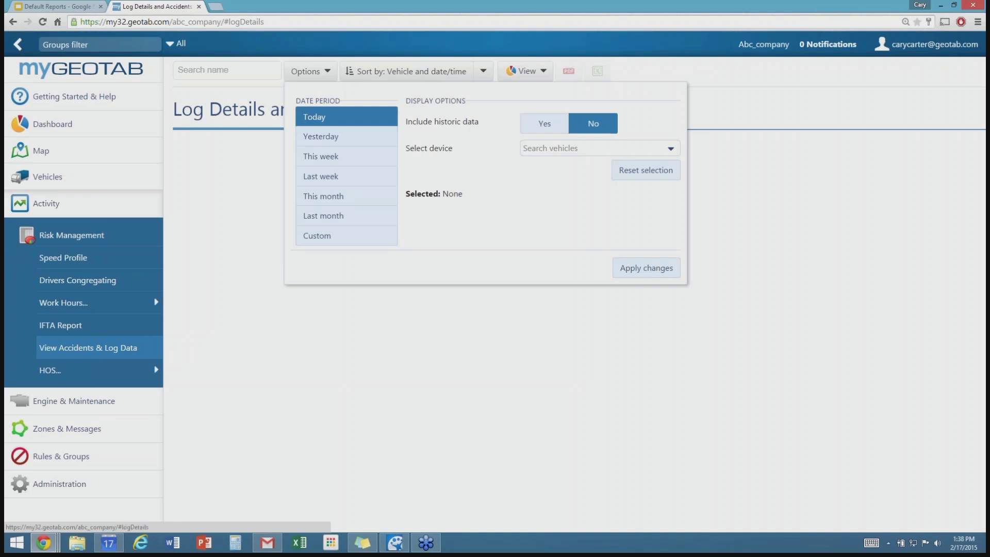
{"action": "left_click", "coordinate": [593, 148]}
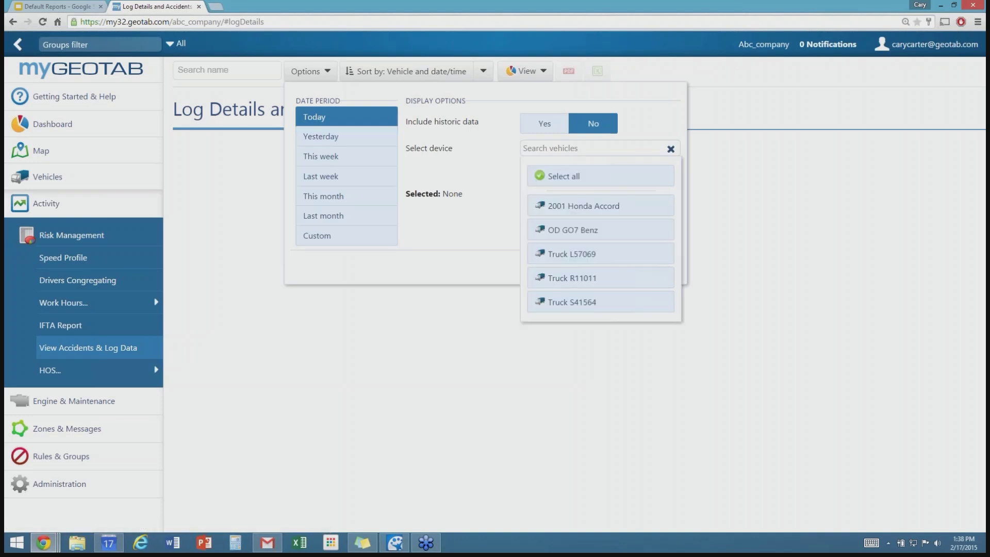
{"action": "left_click", "coordinate": [601, 301]}
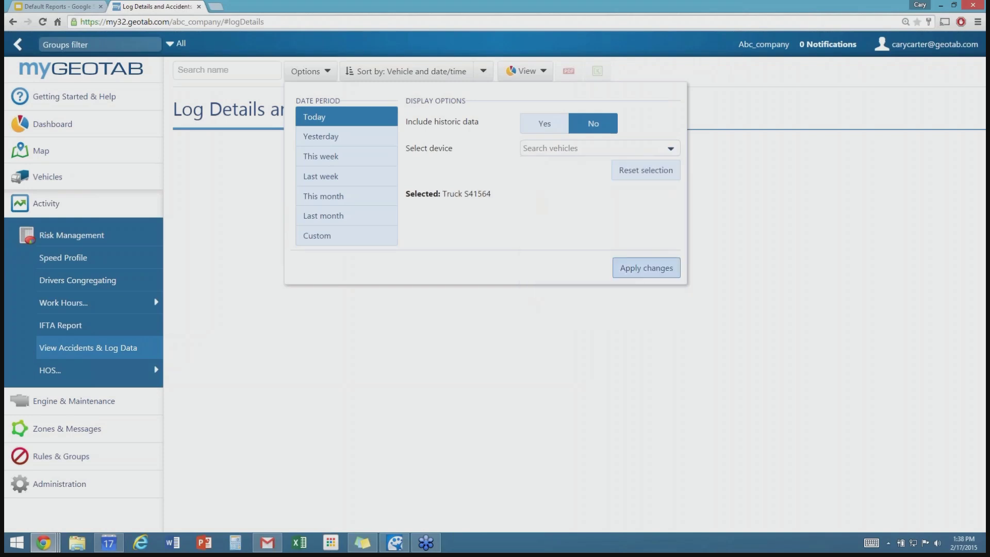
{"action": "left_click", "coordinate": [646, 268]}
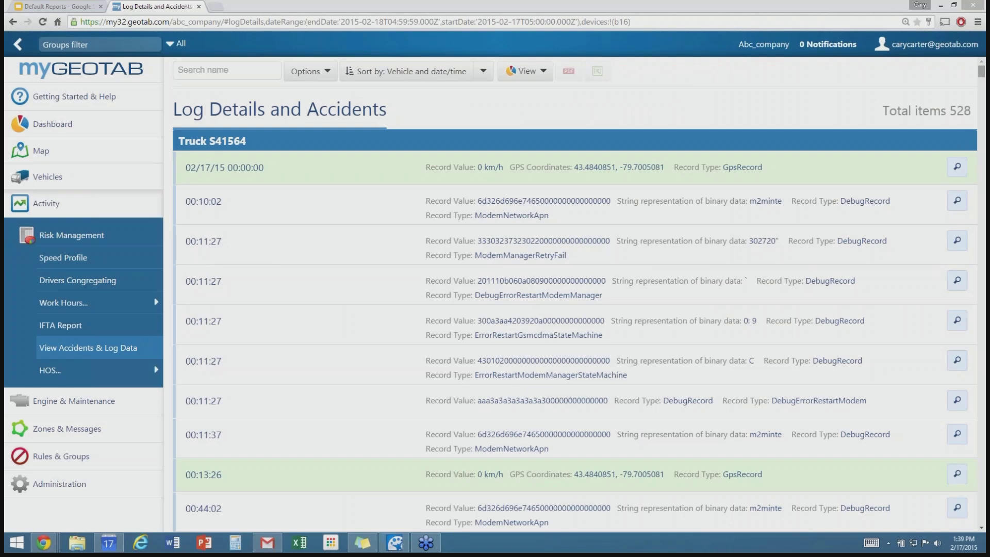
Step: Examine the truck's log records, including the GPS, ignition, acceleration and cranking voltage entries, and return to the start of the list
{"action": "scroll", "coordinate": [575, 294], "scroll_direction": "down", "scroll_amount": 15}
{"action": "scroll", "coordinate": [574, 294], "scroll_direction": "down", "scroll_amount": 20}
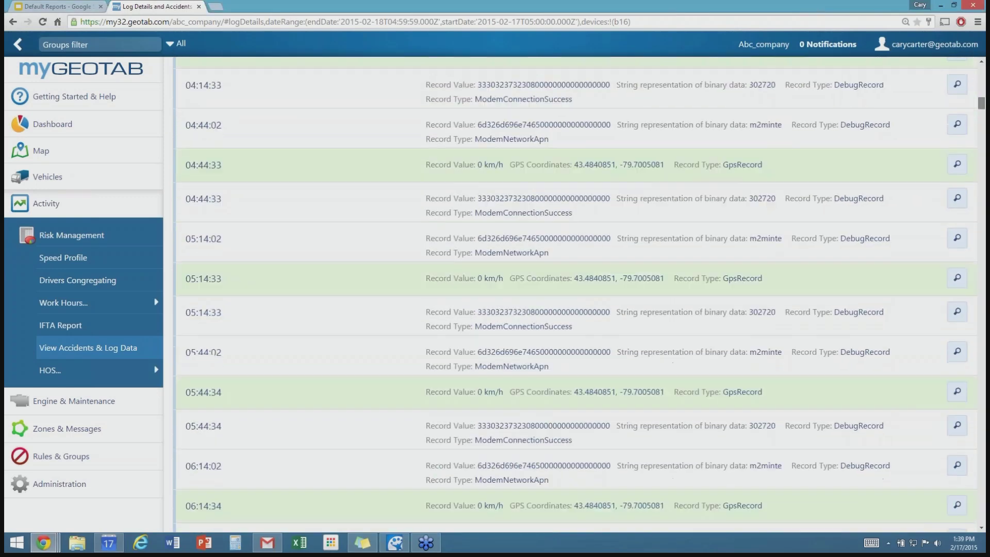
{"action": "scroll", "coordinate": [575, 294], "scroll_direction": "down", "scroll_amount": 8}
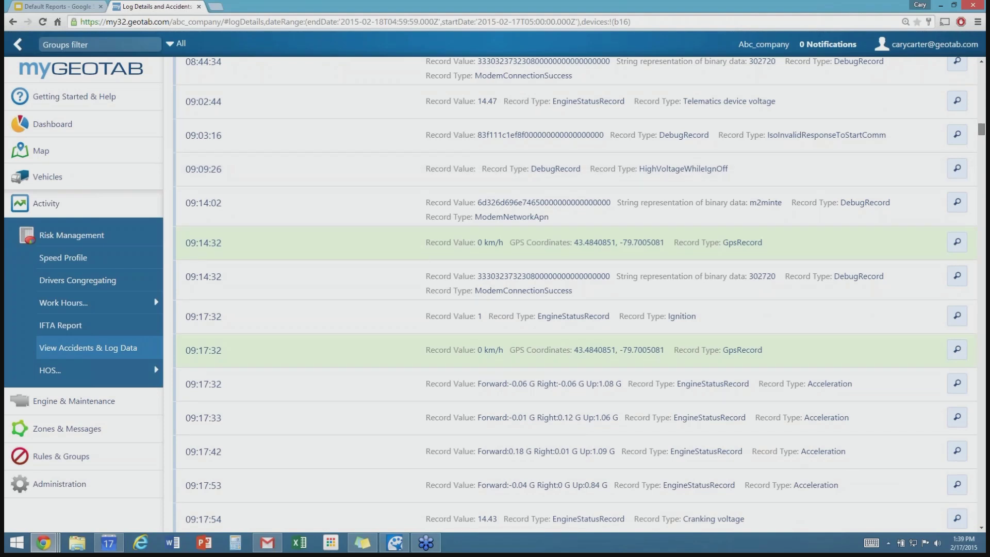
{"action": "scroll", "coordinate": [575, 294], "scroll_direction": "down", "scroll_amount": 4}
{"action": "scroll", "coordinate": [575, 294], "scroll_direction": "down", "scroll_amount": 2}
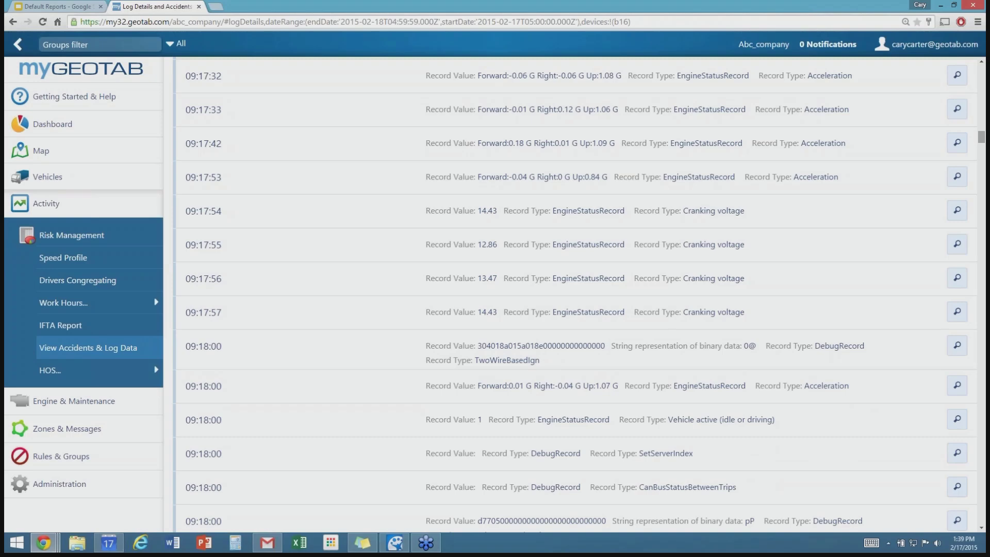
{"action": "scroll", "coordinate": [576, 293], "scroll_direction": "down", "scroll_amount": 9}
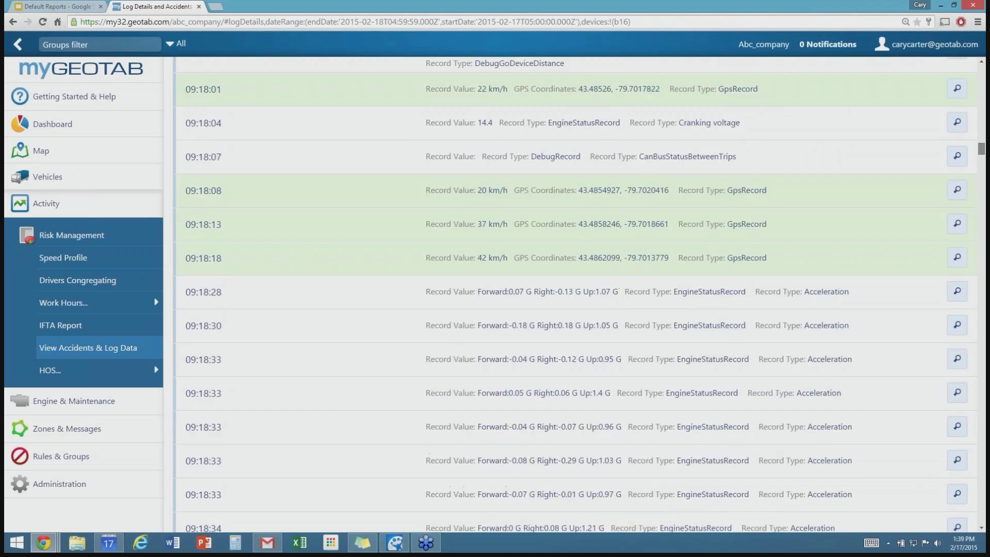
{"action": "scroll", "coordinate": [576, 294], "scroll_direction": "down", "scroll_amount": 20}
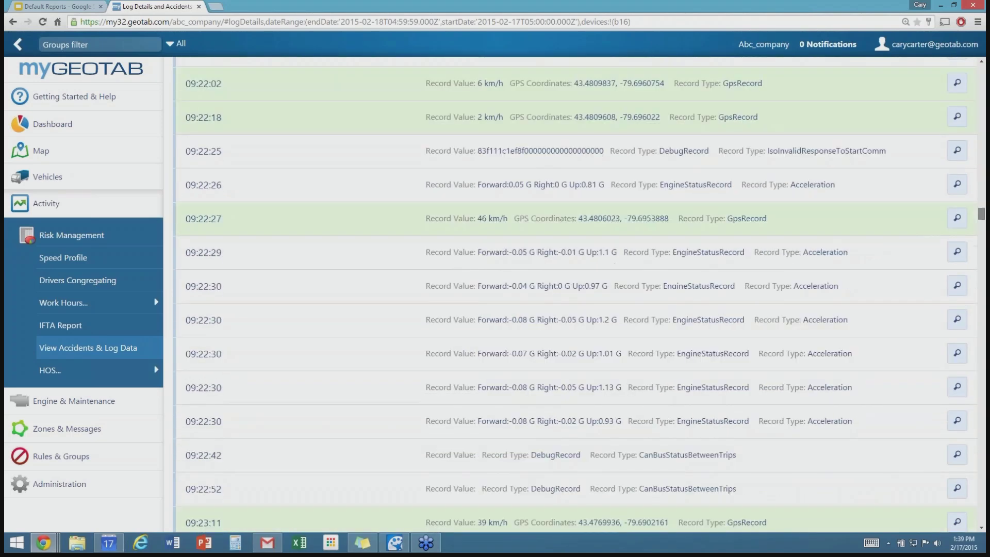
{"action": "scroll", "coordinate": [576, 294], "scroll_direction": "down", "scroll_amount": 20}
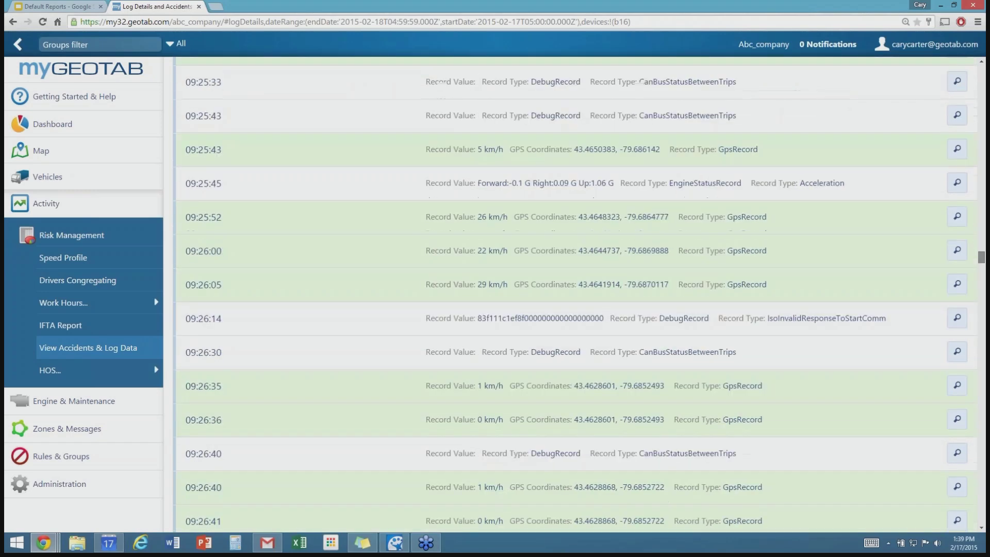
{"action": "left_click_drag", "start_coordinate": [981, 256], "coordinate": [982, 72]}
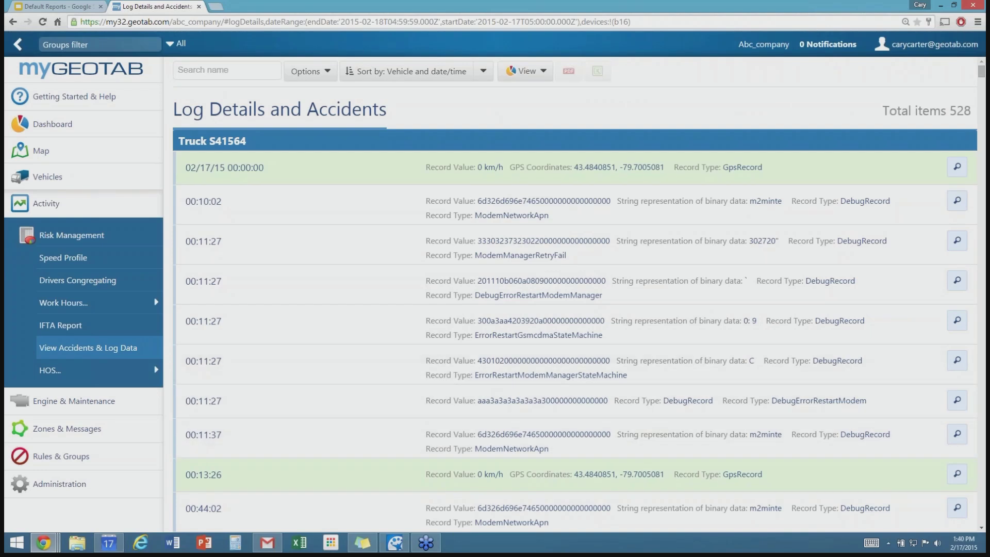
Step: Open the HOS Duty Status Logs and show last month's logs for the sample driver, with exemption logs excluded
{"action": "mouse_move", "coordinate": [98, 370]}
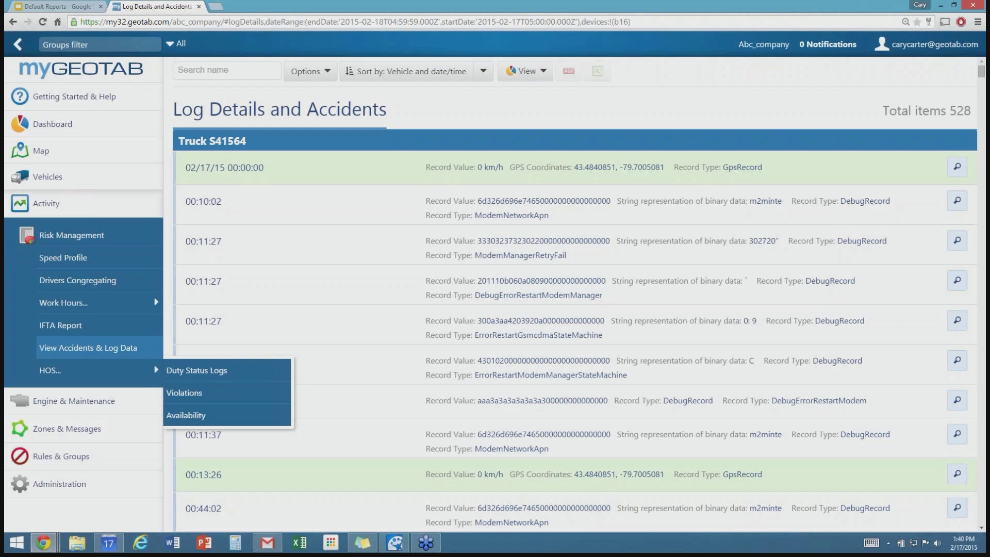
{"action": "left_click", "coordinate": [193, 372]}
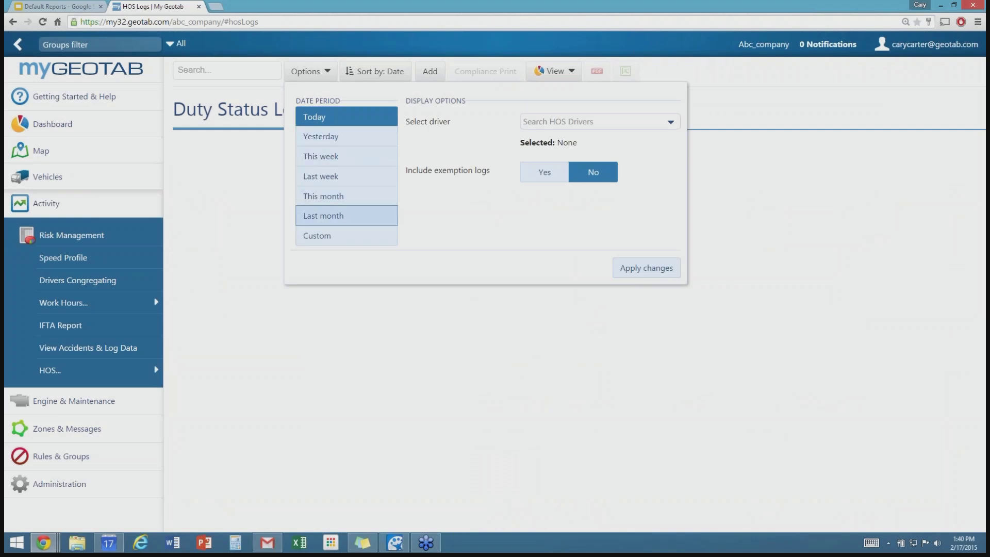
{"action": "left_click", "coordinate": [335, 216]}
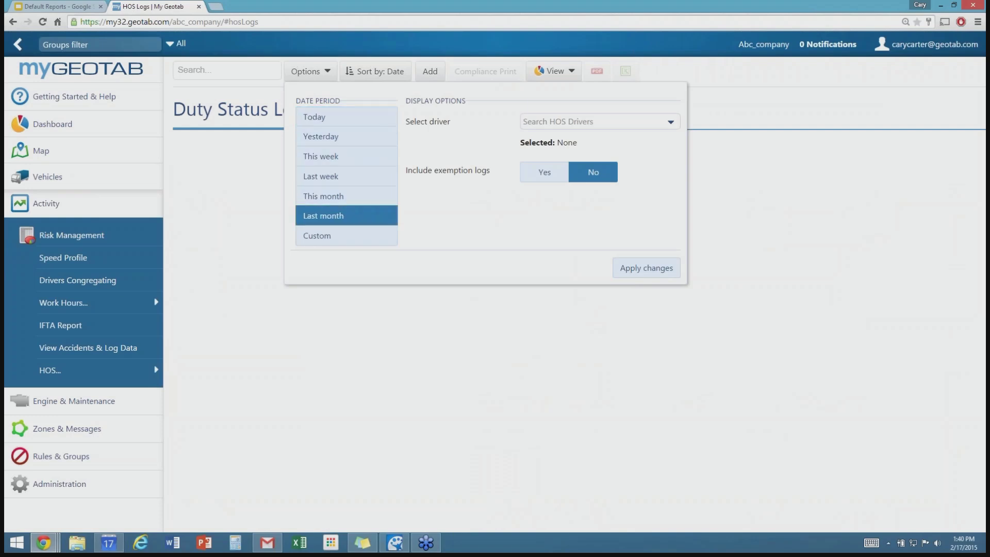
{"action": "left_click", "coordinate": [670, 121]}
{"action": "scroll", "coordinate": [598, 309], "scroll_direction": "down", "scroll_amount": 2}
{"action": "scroll", "coordinate": [598, 330], "scroll_direction": "down", "scroll_amount": 10}
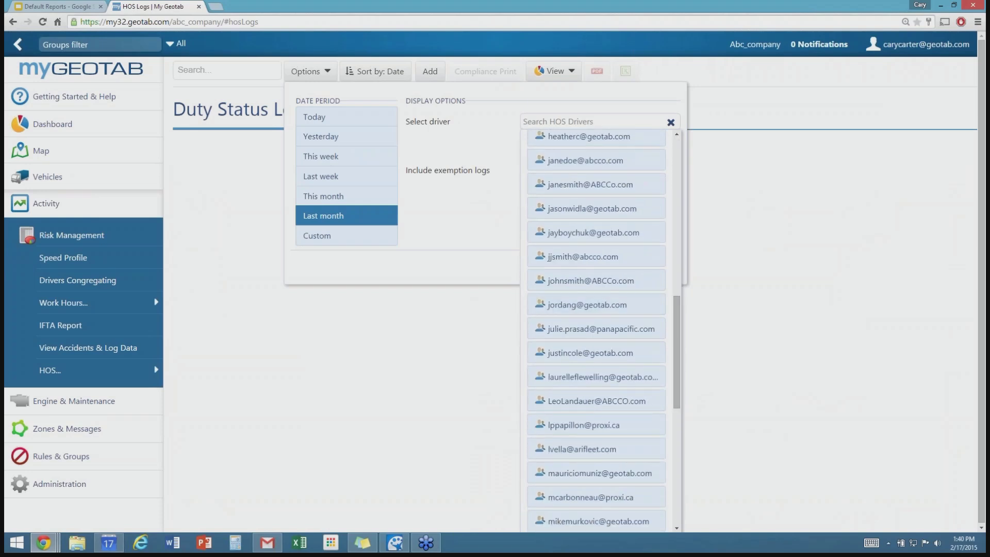
{"action": "left_click", "coordinate": [585, 160]}
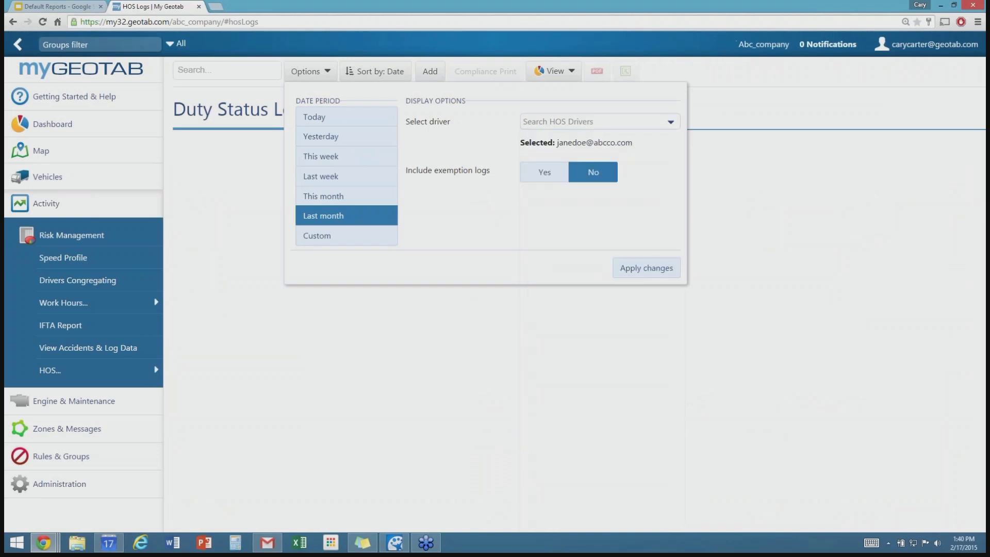
{"action": "left_click", "coordinate": [646, 268]}
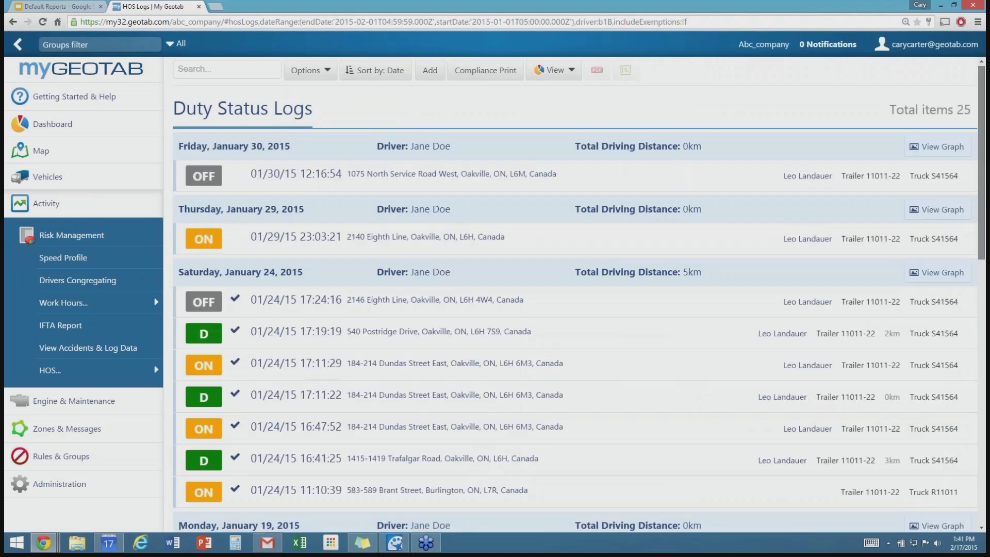
Step: Look over the driver's duty status entries and flagged violations, and switch to the Default Reports presentation in Google Slides
{"action": "scroll", "coordinate": [575, 294], "scroll_direction": "down", "scroll_amount": 5}
{"action": "scroll", "coordinate": [575, 294], "scroll_direction": "down", "scroll_amount": 8}
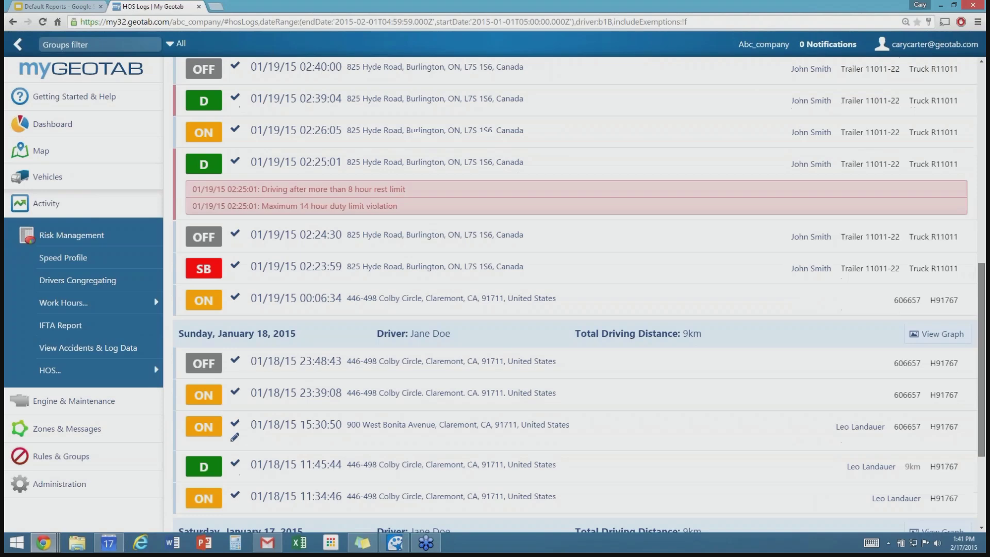
{"action": "scroll", "coordinate": [574, 294], "scroll_direction": "down", "scroll_amount": 2}
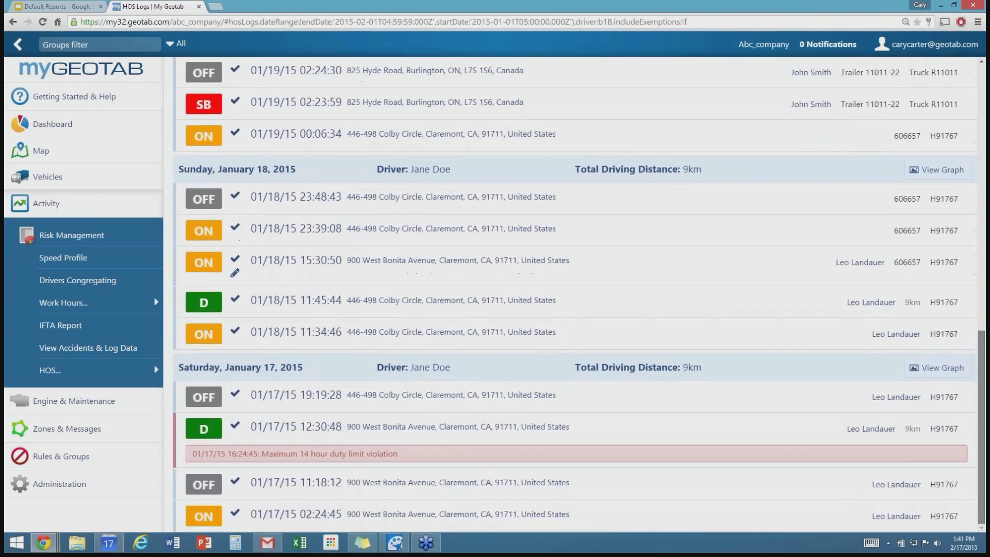
{"action": "scroll", "coordinate": [575, 294], "scroll_direction": "up", "scroll_amount": 5}
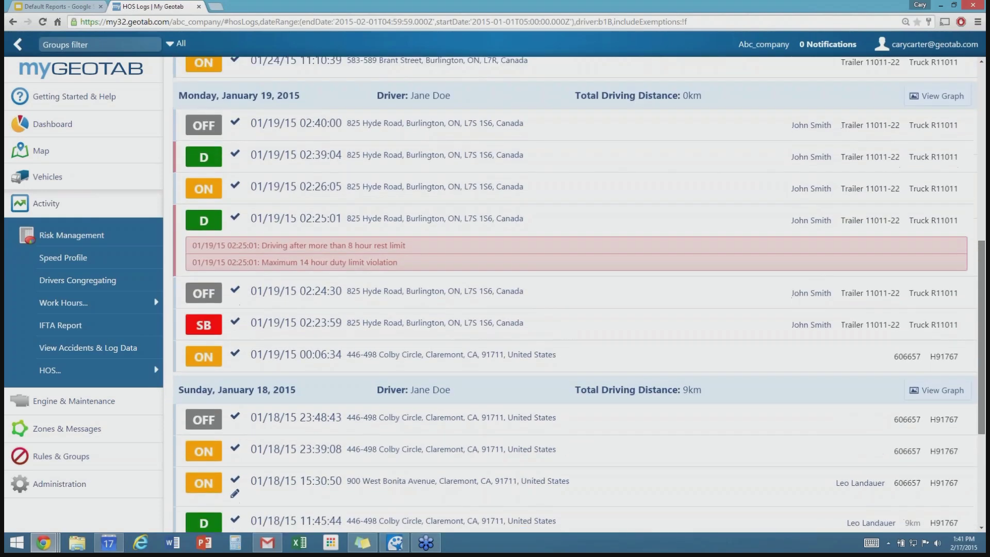
{"action": "scroll", "coordinate": [575, 294], "scroll_direction": "up", "scroll_amount": 7}
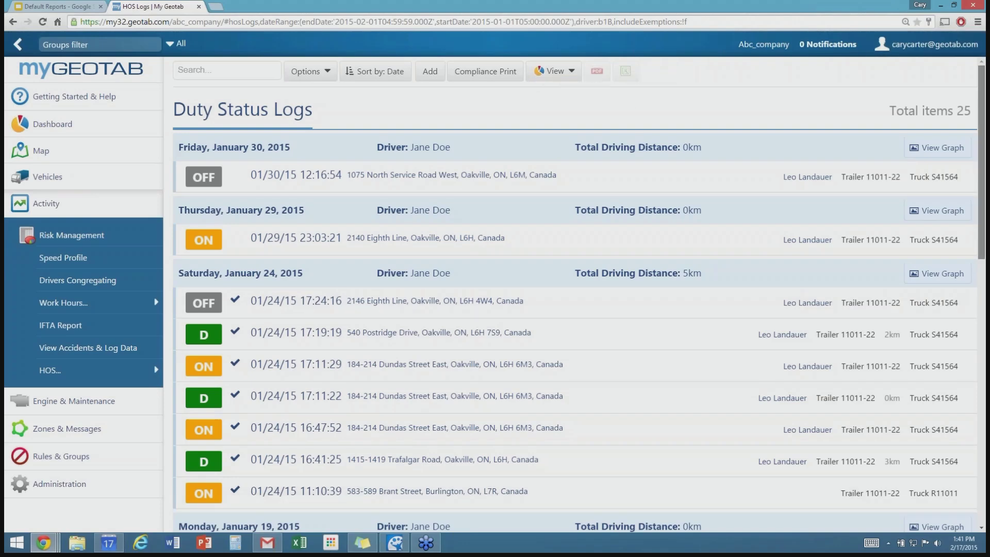
{"action": "scroll", "coordinate": [575, 294], "scroll_direction": "down", "scroll_amount": 15}
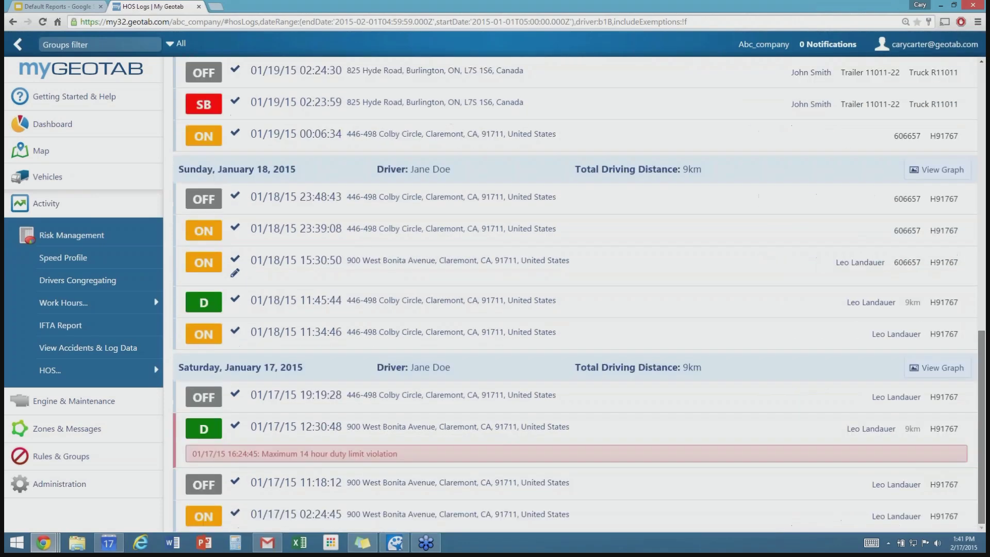
{"action": "scroll", "coordinate": [574, 294], "scroll_direction": "up", "scroll_amount": 15}
{"action": "mouse_move", "coordinate": [128, 369]}
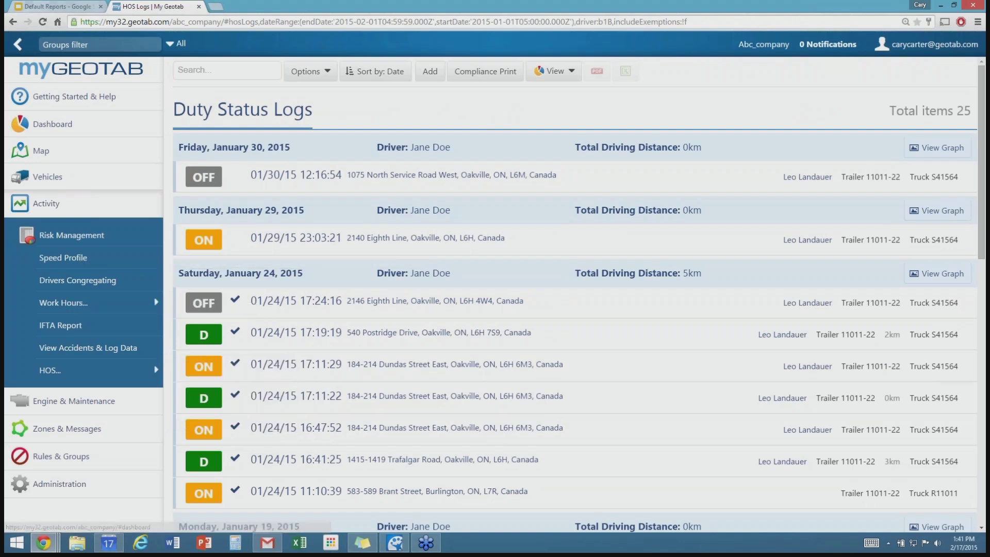
{"action": "key", "text": "ctrl+shift+Tab"}
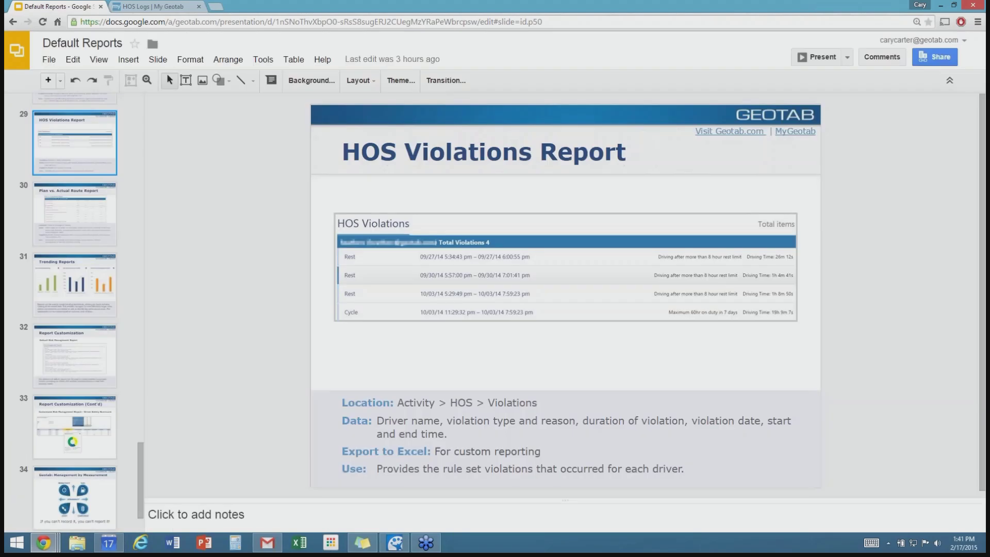